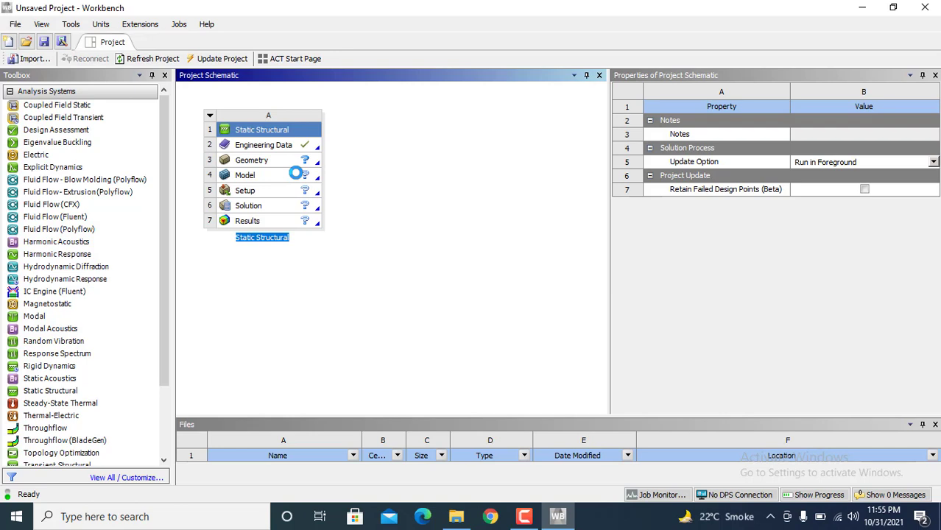
# - Name the Static Structural system "Torsion of a shaft"
pyautogui.write('Torsi')
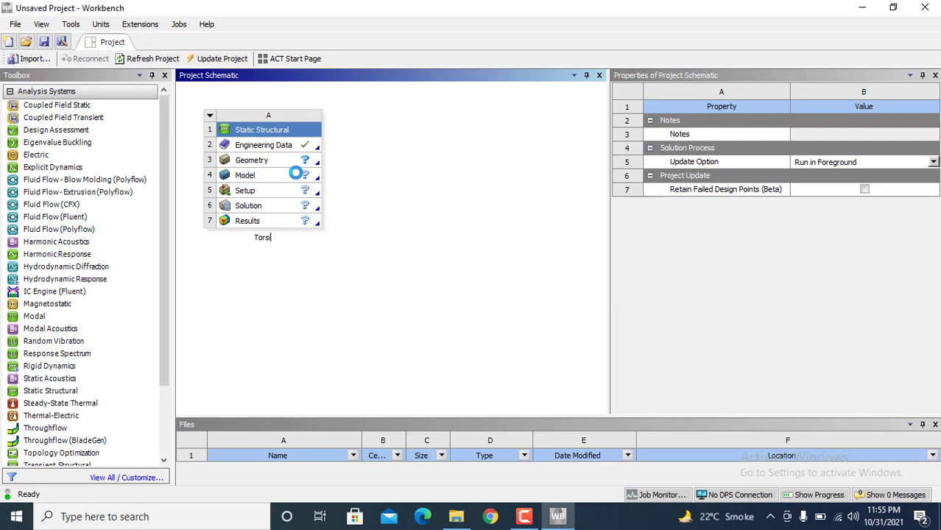
pyautogui.write('on of a shaft')
pyautogui.click(292, 166)
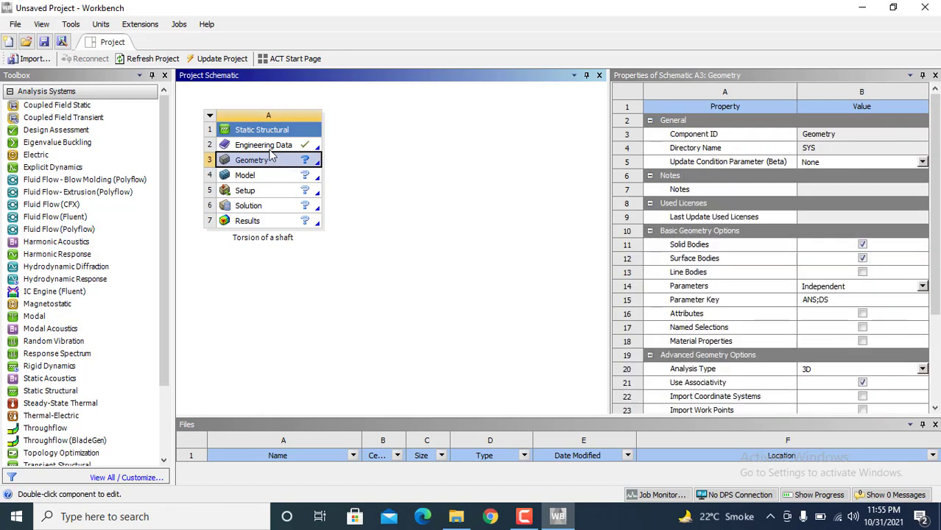
# - Open the system's Engineering Data and add Stainless Steel from the General Materials library
pyautogui.doubleClick(270, 150)
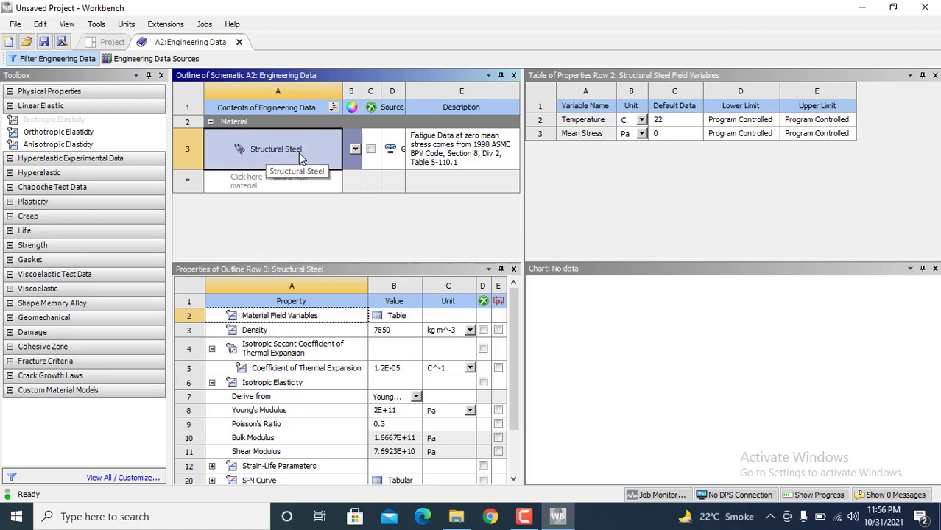
pyautogui.click(175, 62)
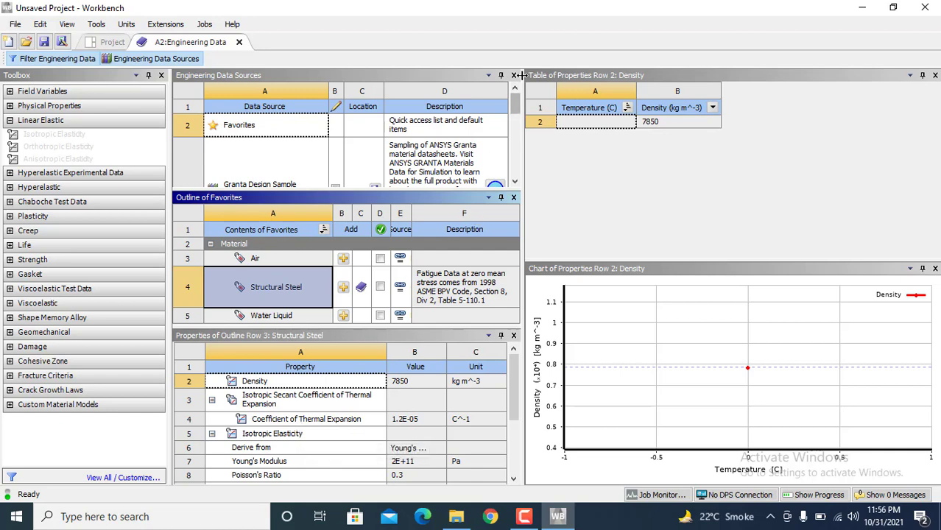
pyautogui.moveTo(518, 107); pyautogui.dragTo(523, 127)
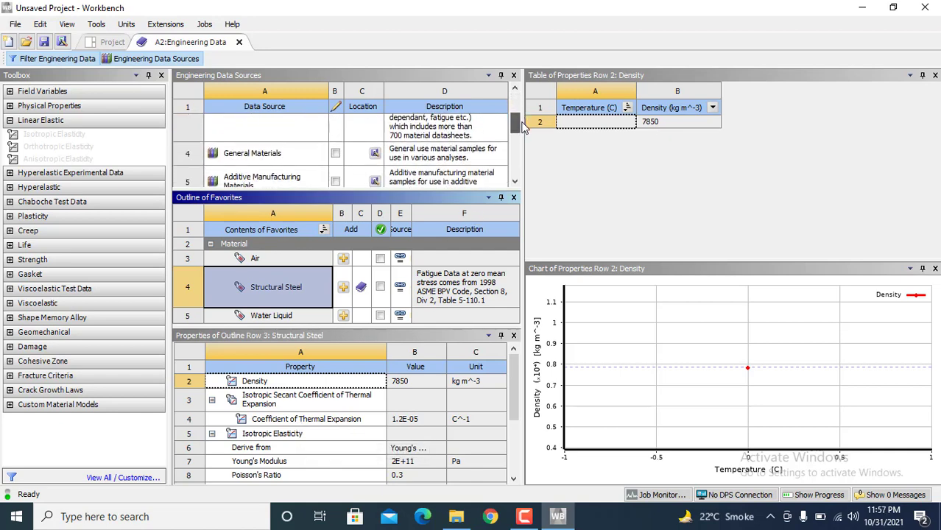
pyautogui.click(260, 150)
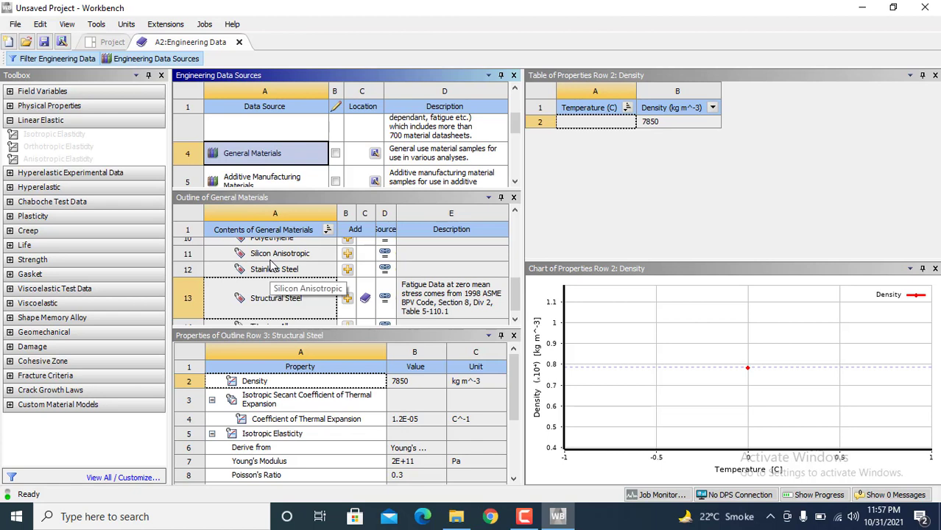
pyautogui.click(348, 270)
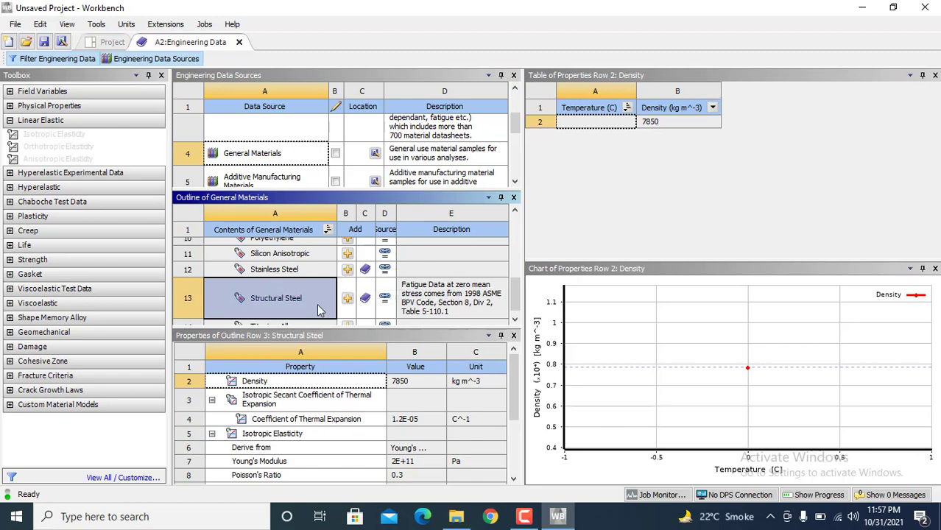
# - Add Copper Alloy, Gray Cast Iron and Titanium Alloy from General Materials to the engineering data
pyautogui.moveTo(513, 299); pyautogui.dragTo(515, 273)
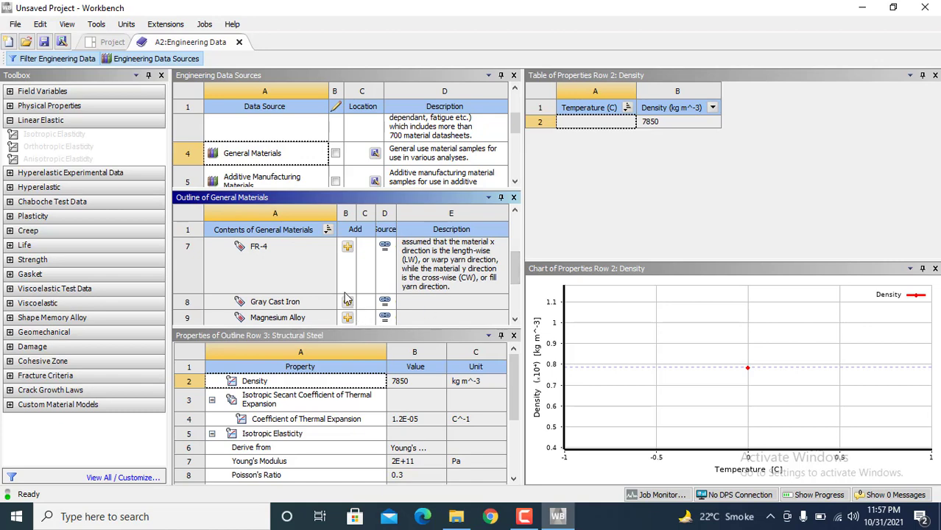
pyautogui.moveTo(514, 271); pyautogui.dragTo(518, 241)
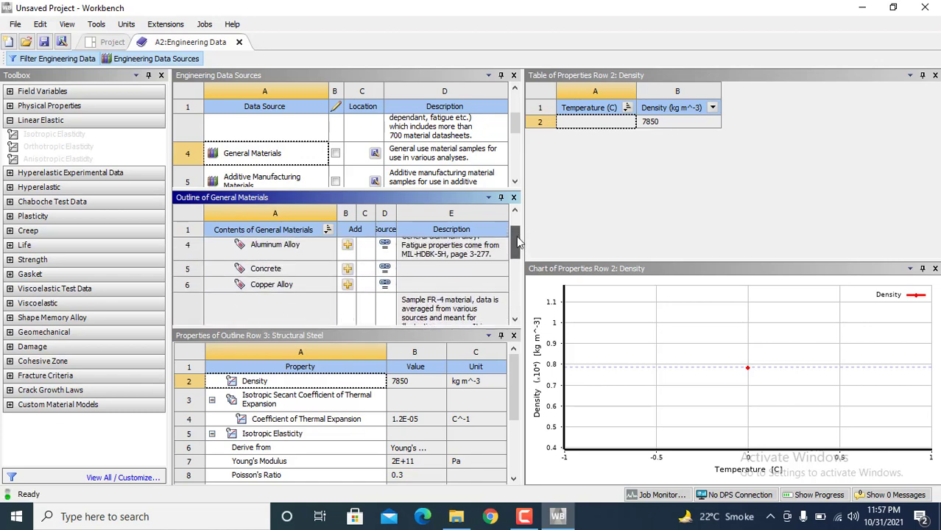
pyautogui.click(347, 286)
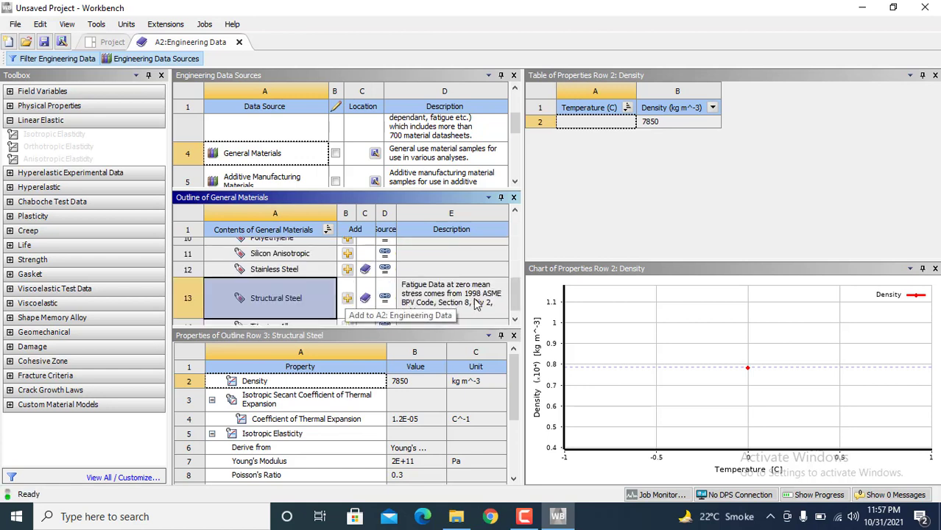
pyautogui.scroll(-1, 513, 303)
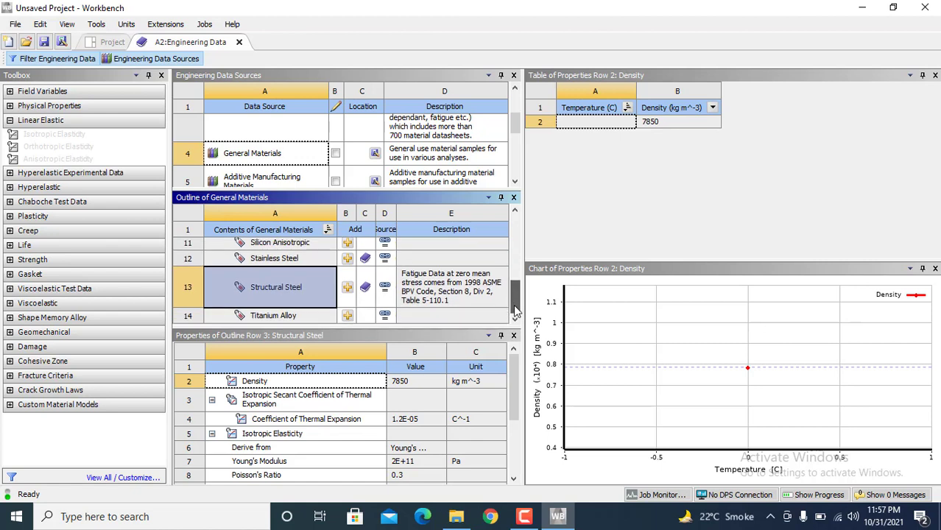
pyautogui.click(348, 317)
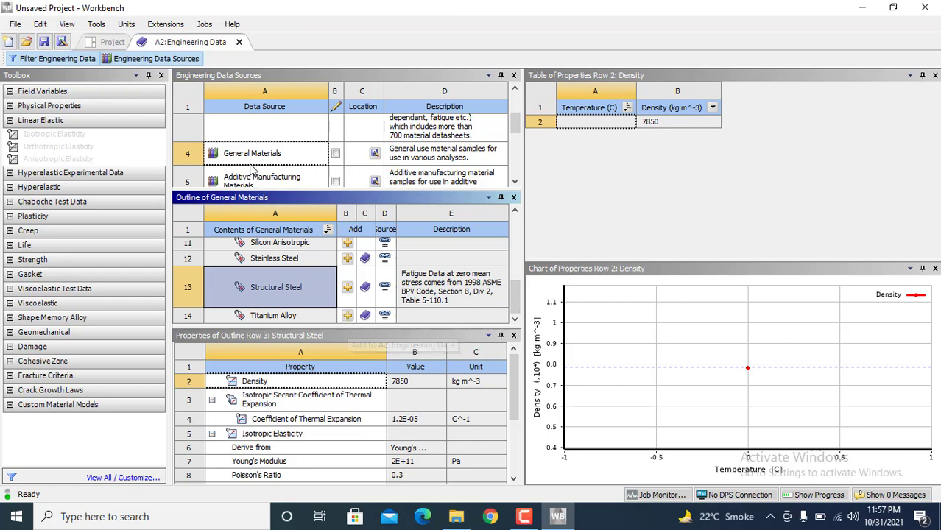
# - Review the properties of the project's copper, cast iron, steel and titanium materials, and close Engineering Data
pyautogui.click(175, 62)
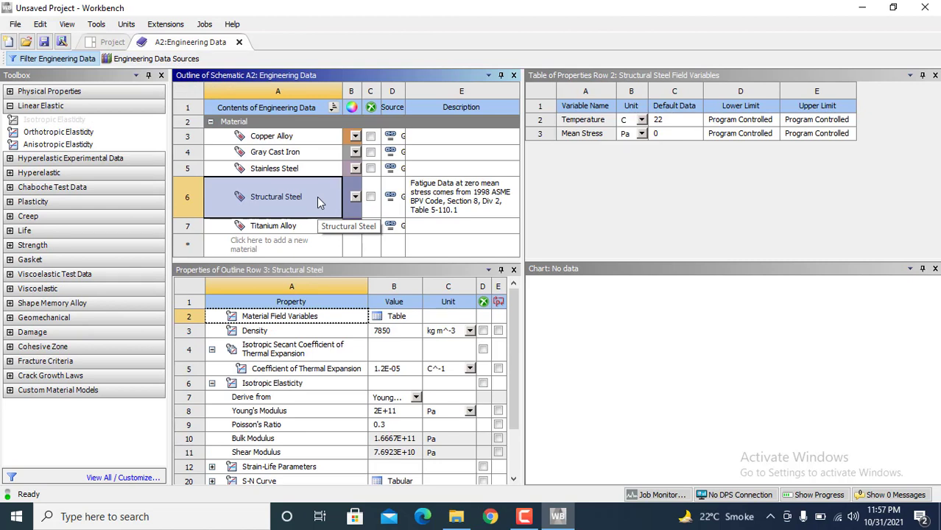
pyautogui.click(284, 142)
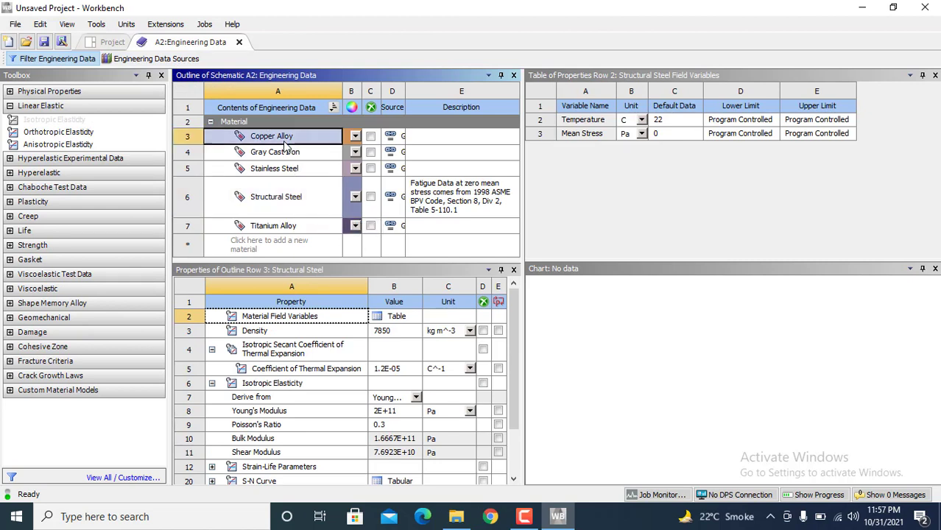
pyautogui.click(287, 156)
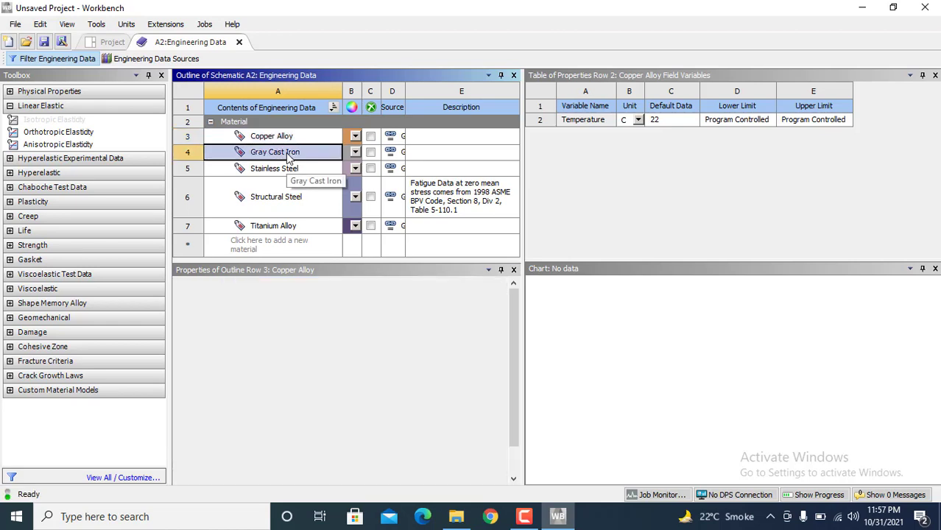
pyautogui.click(290, 168)
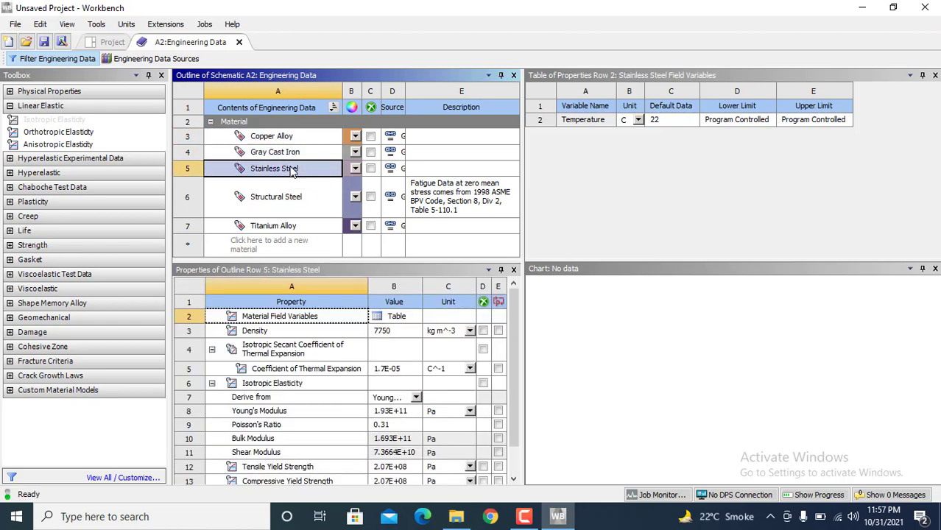
pyautogui.click(299, 205)
pyautogui.click(300, 228)
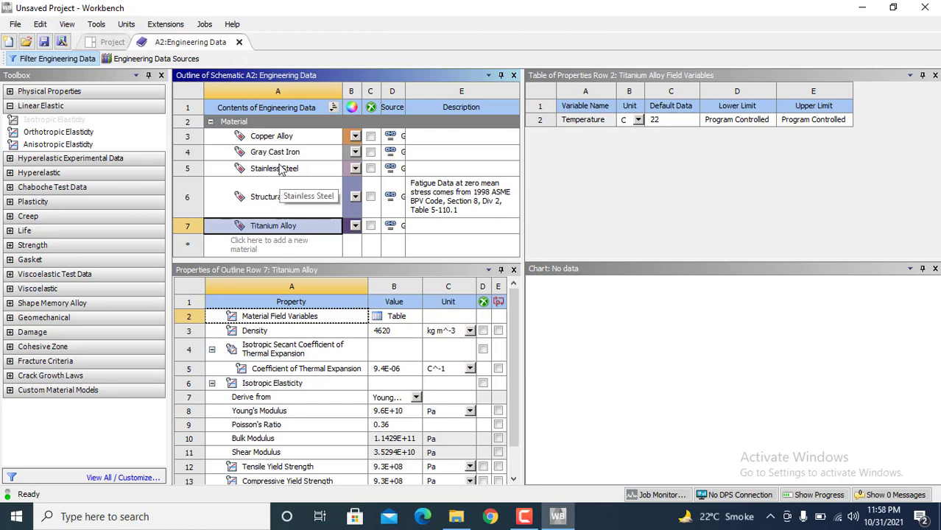
pyautogui.click(240, 44)
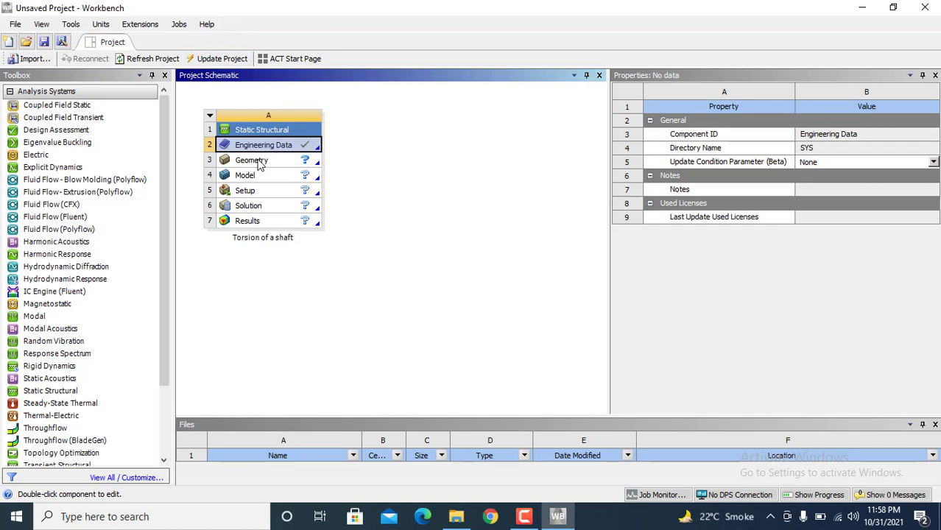
# - Create a new DesignModeler geometry for the "Torsion of a shaft" system
pyautogui.click(258, 161)
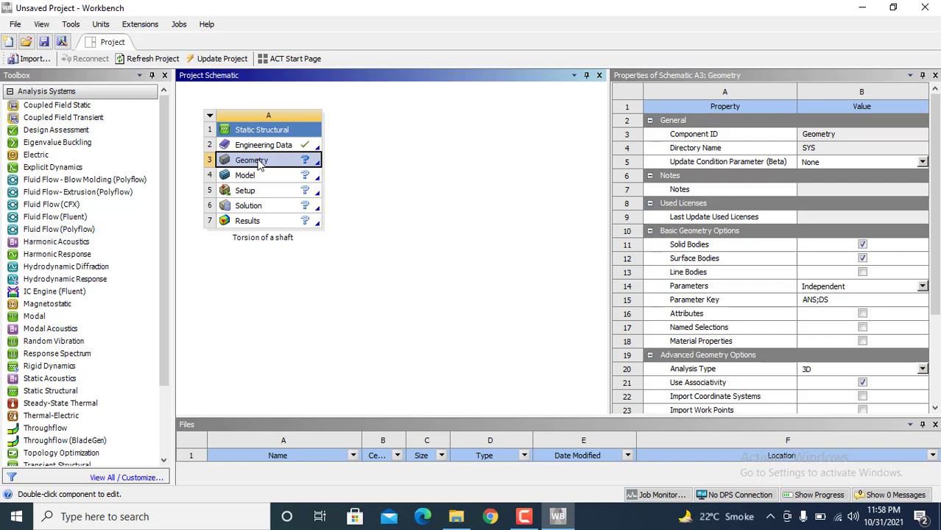
pyautogui.rightClick(258, 163)
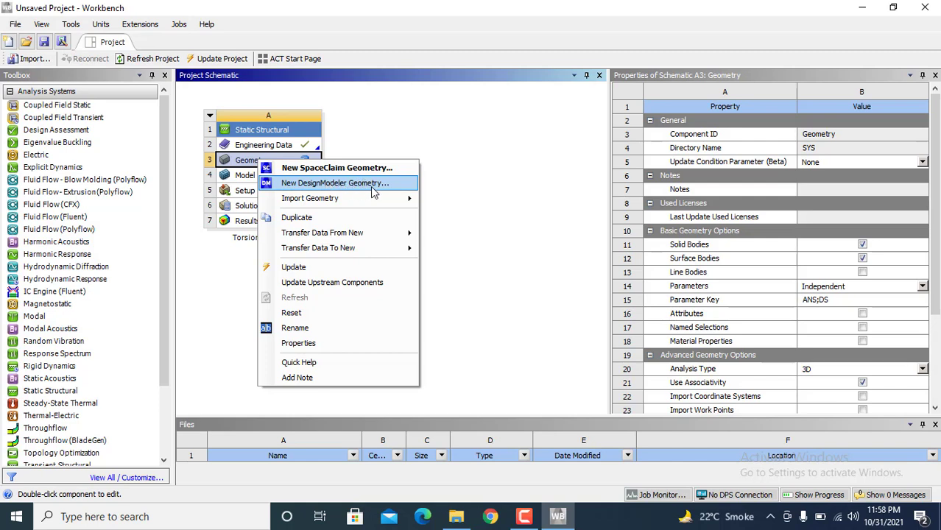
pyautogui.click(372, 191)
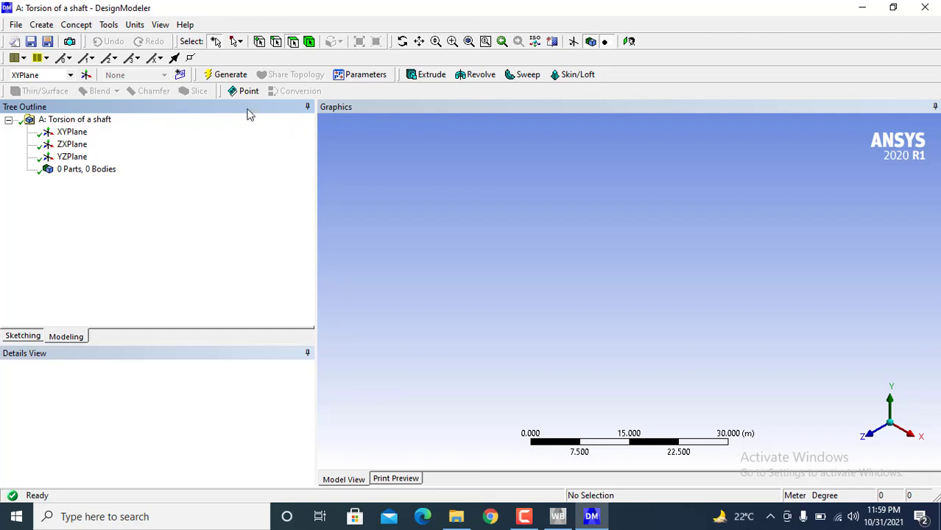
# - Create a circular cross section and set its radius R to 1 m
pyautogui.click(85, 27)
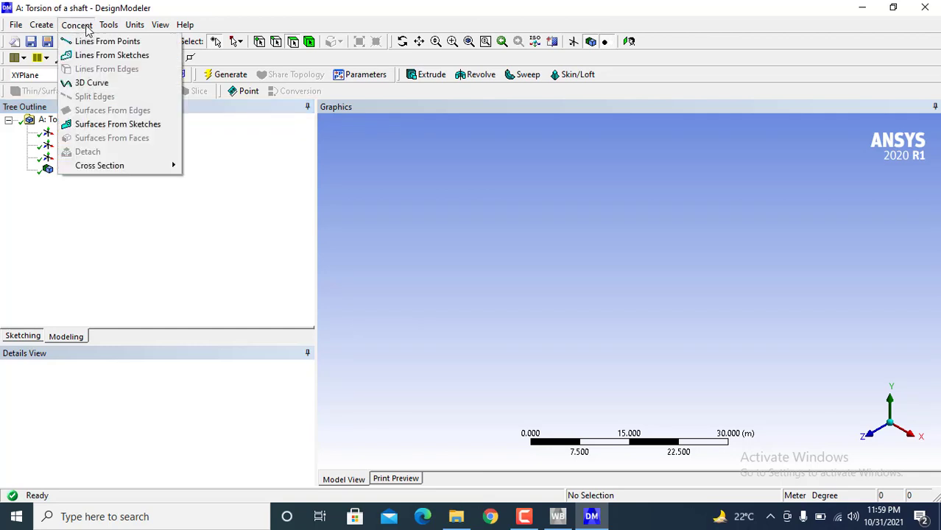
pyautogui.moveTo(124, 174)
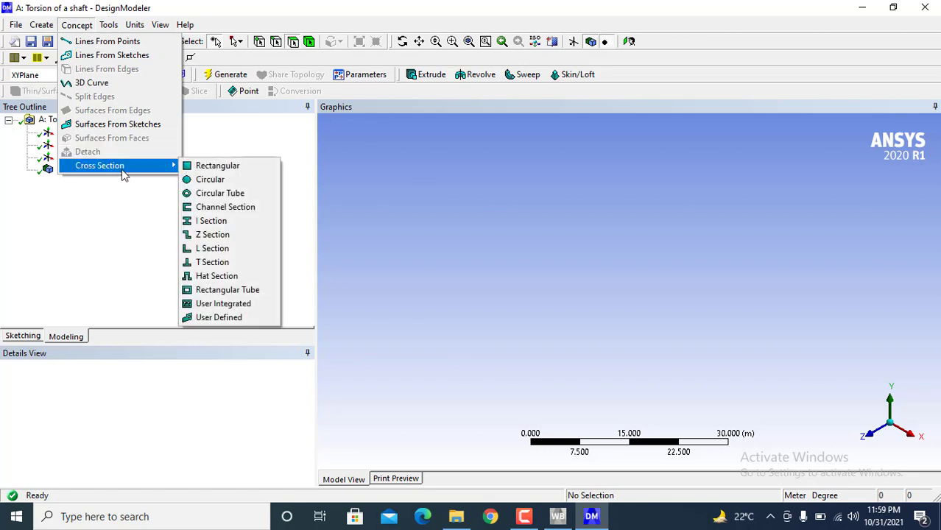
pyautogui.click(203, 182)
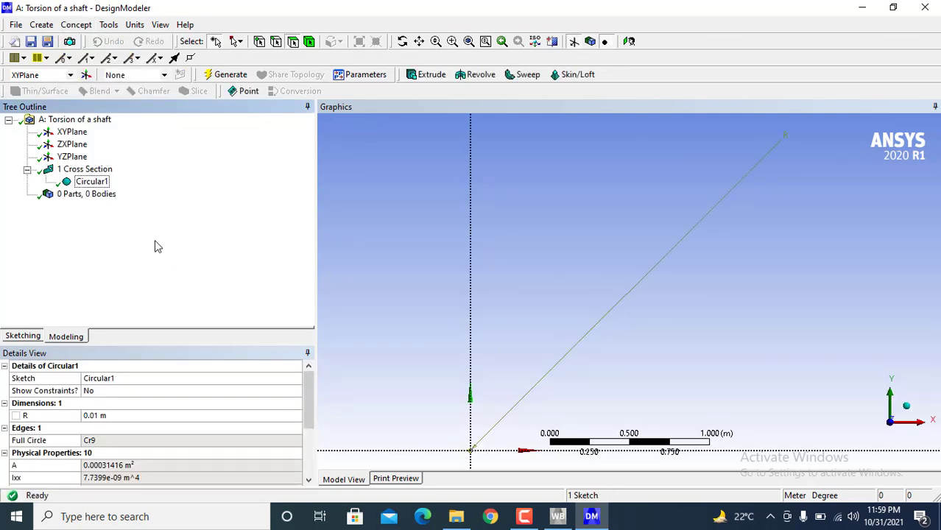
pyautogui.click(102, 185)
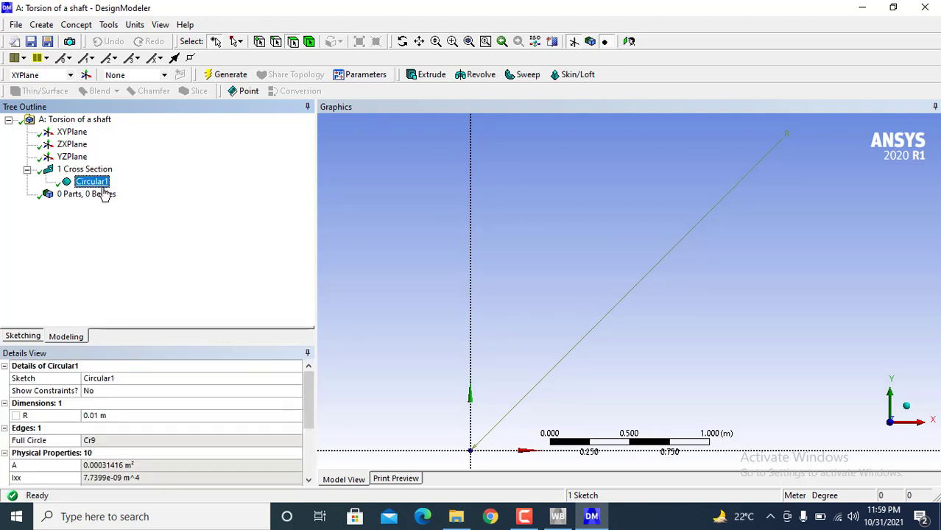
pyautogui.click(124, 416)
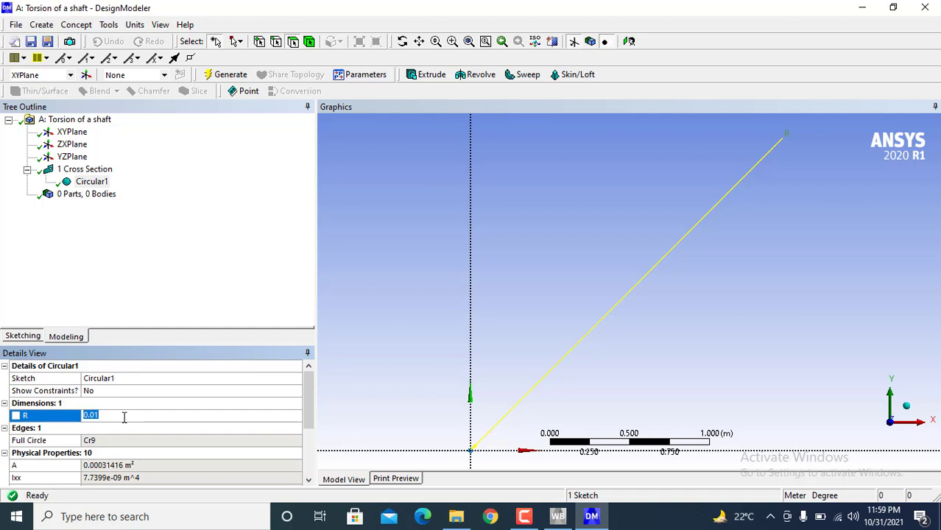
pyautogui.write('1')
pyautogui.press('Return')
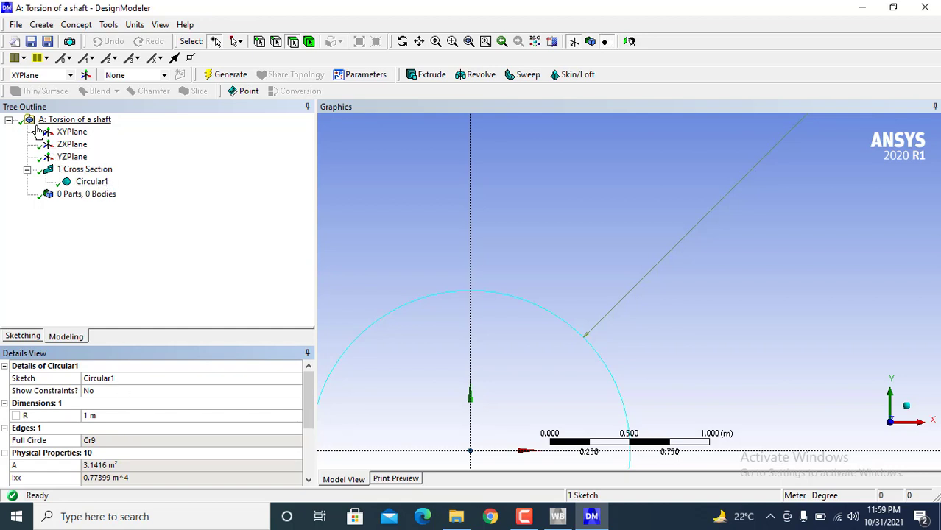
# - Extrude the circular cross section to a depth of 40 m, generate the solid and expand its part in the model tree
pyautogui.click(89, 182)
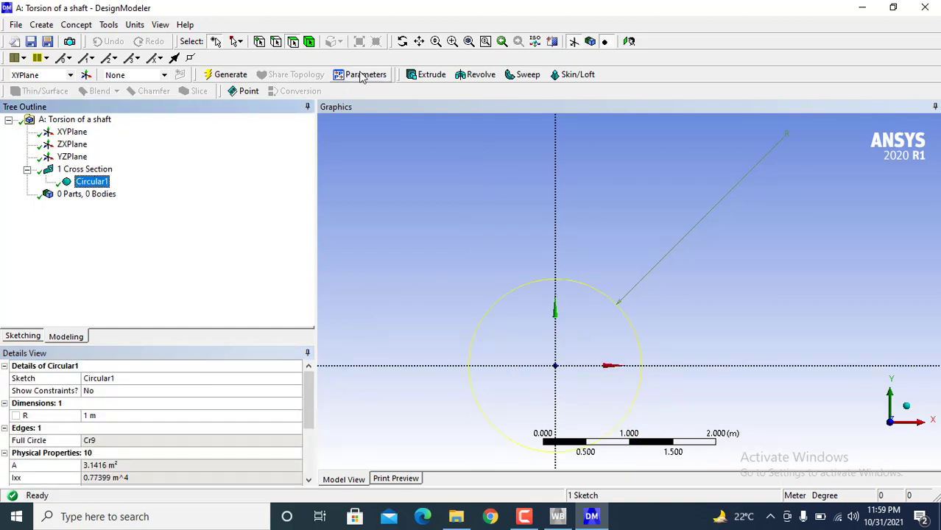
pyautogui.click(440, 75)
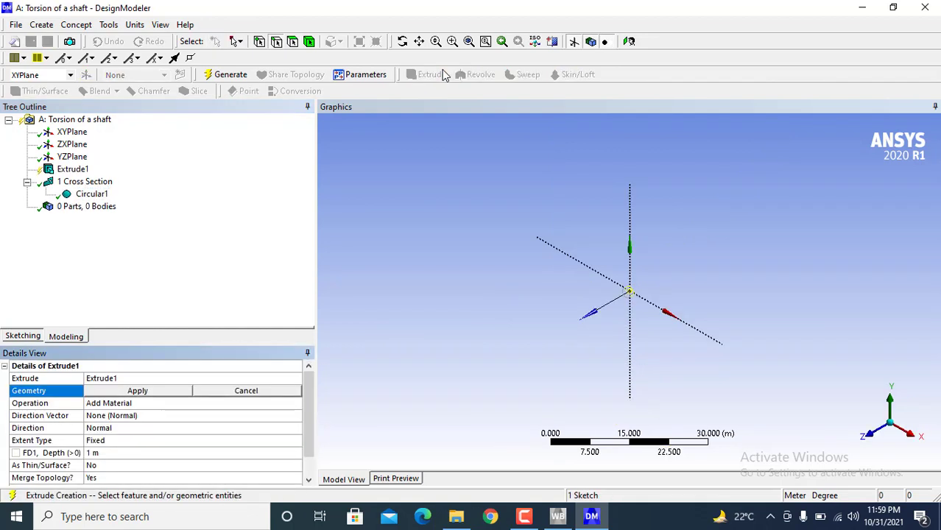
pyautogui.click(90, 196)
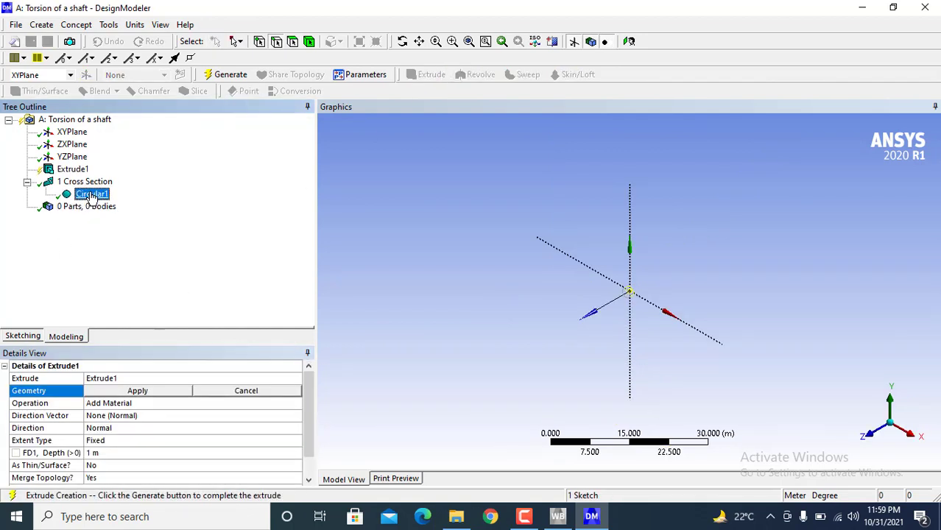
pyautogui.click(139, 391)
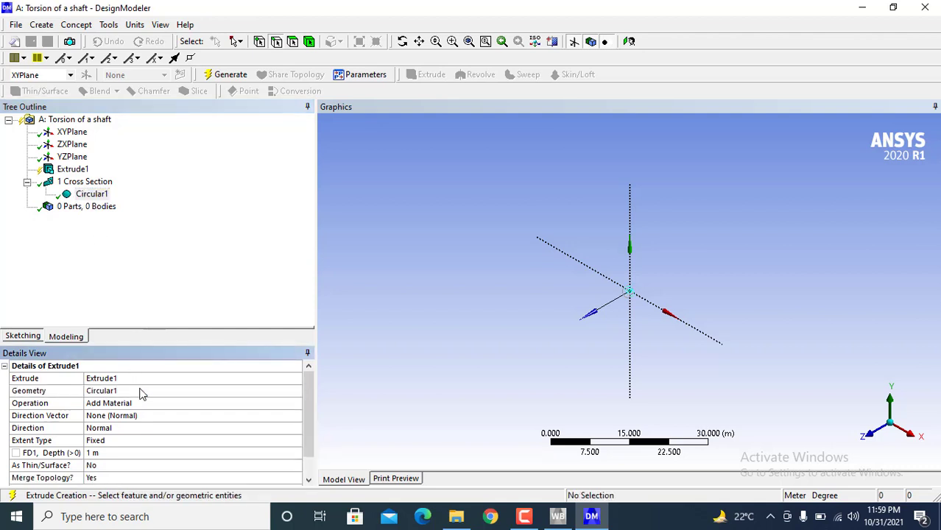
pyautogui.click(125, 452)
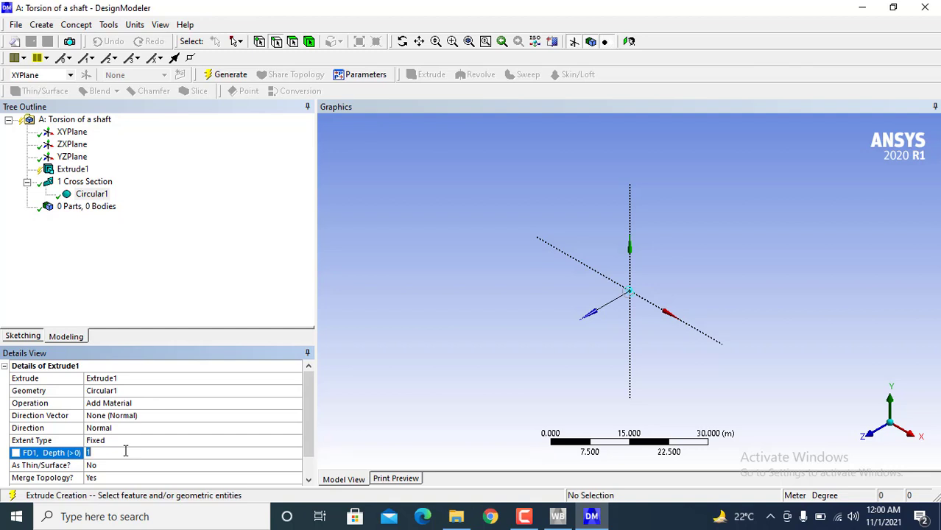
pyautogui.write('40')
pyautogui.press('Return')
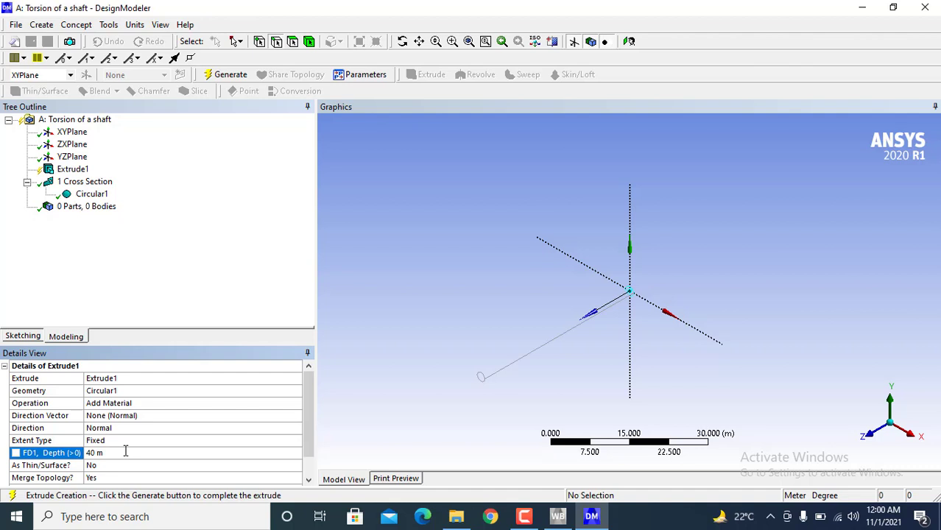
pyautogui.click(230, 81)
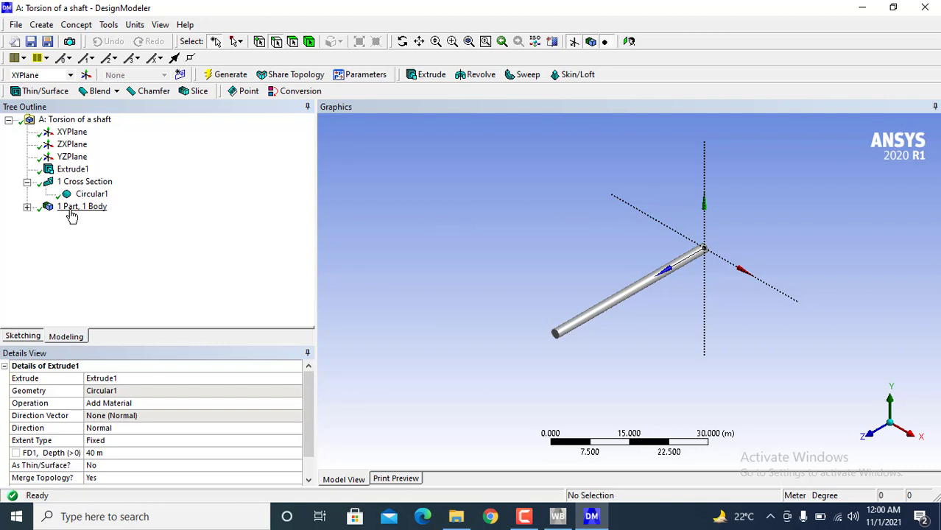
pyautogui.click(27, 207)
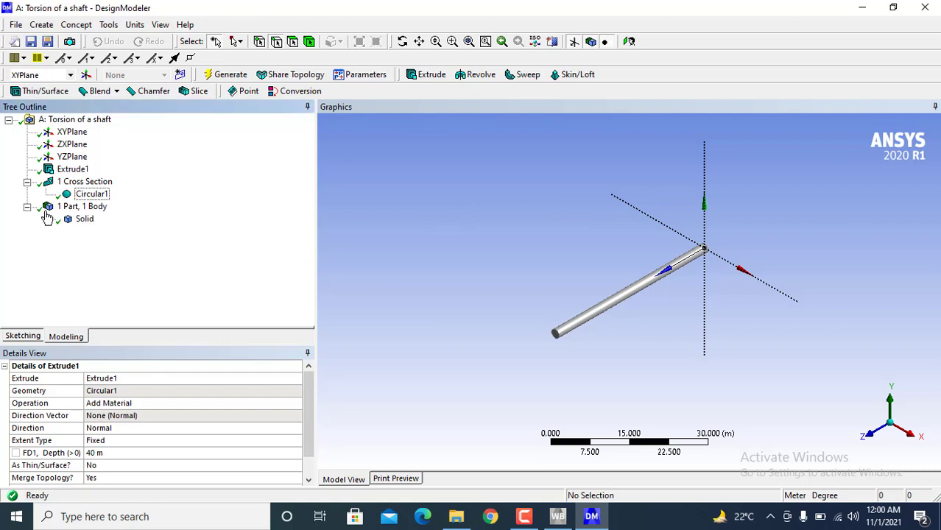
# - Close the finished shaft geometry in DesignModeler and open the system's Model in Mechanical
pyautogui.click(83, 220)
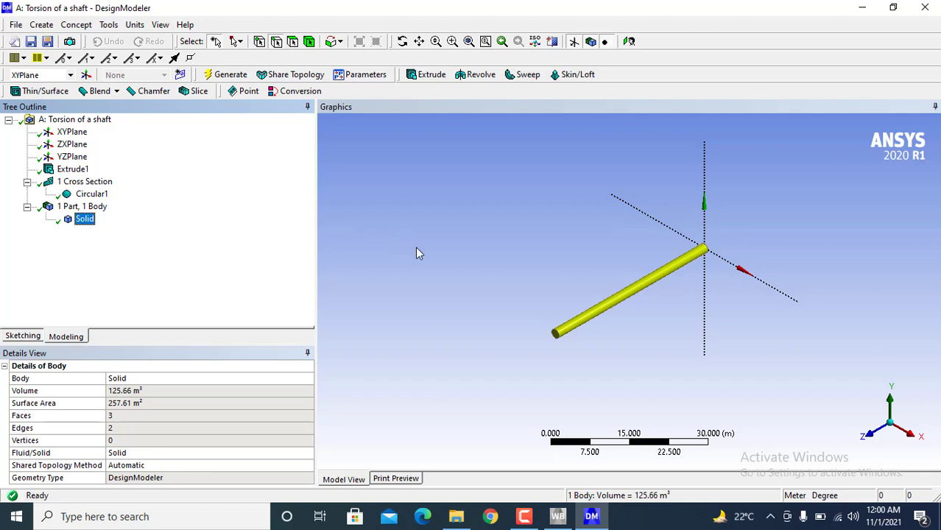
pyautogui.click(937, 9)
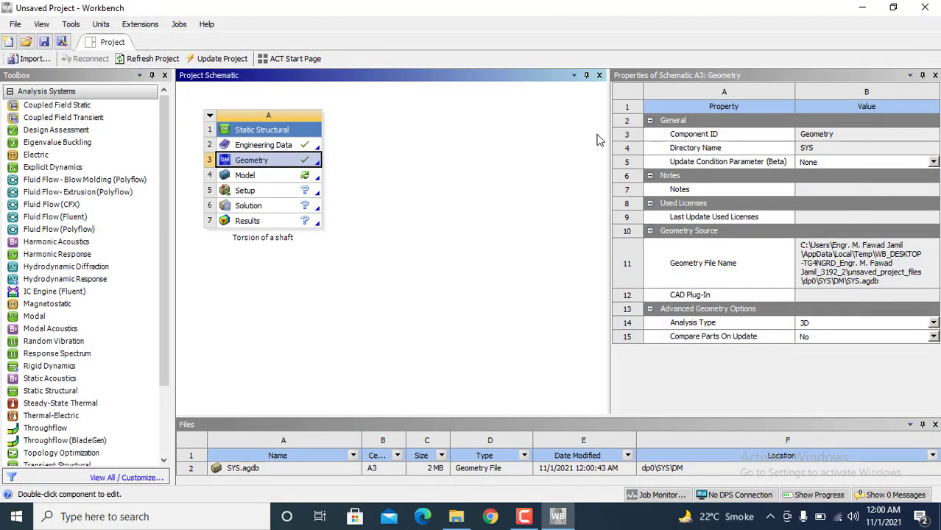
pyautogui.doubleClick(285, 176)
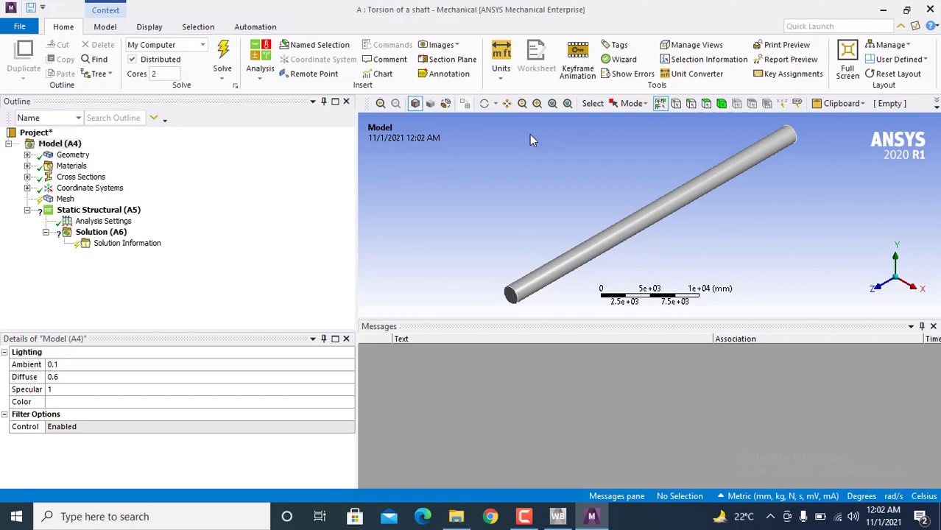
pyautogui.click(216, 164)
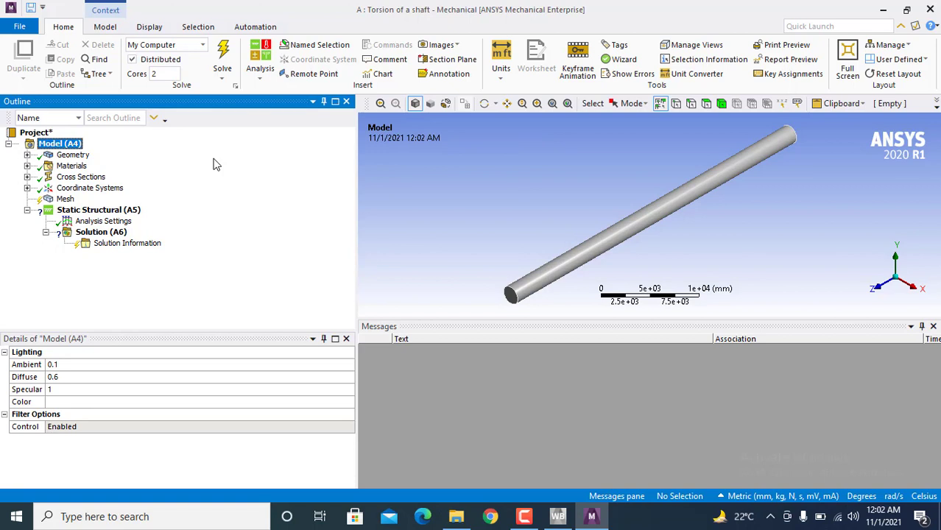
# - Assign Titanium Alloy as the material of the shaft's solid body
pyautogui.click(71, 156)
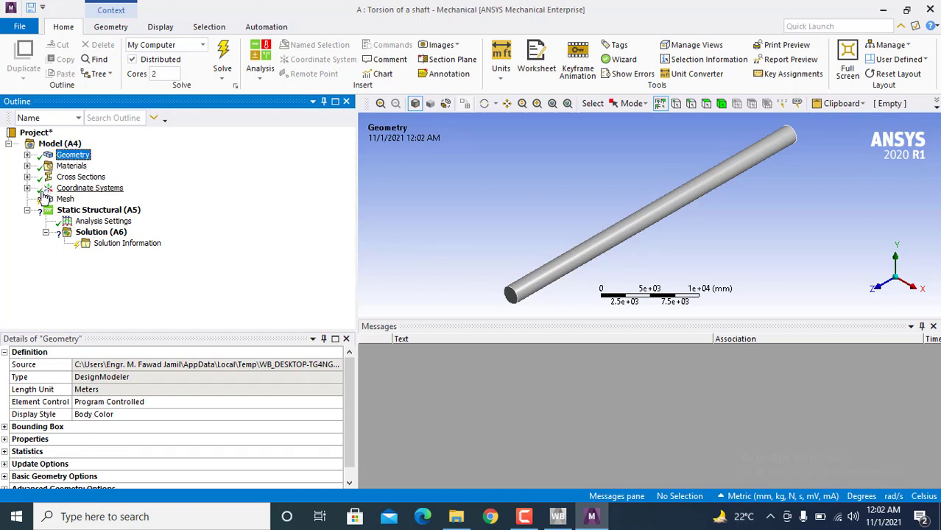
pyautogui.click(27, 156)
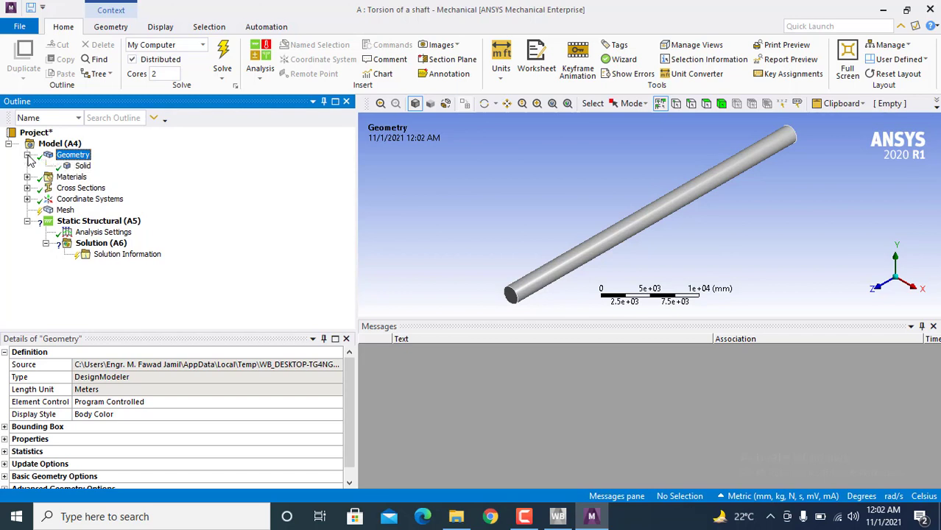
pyautogui.click(78, 167)
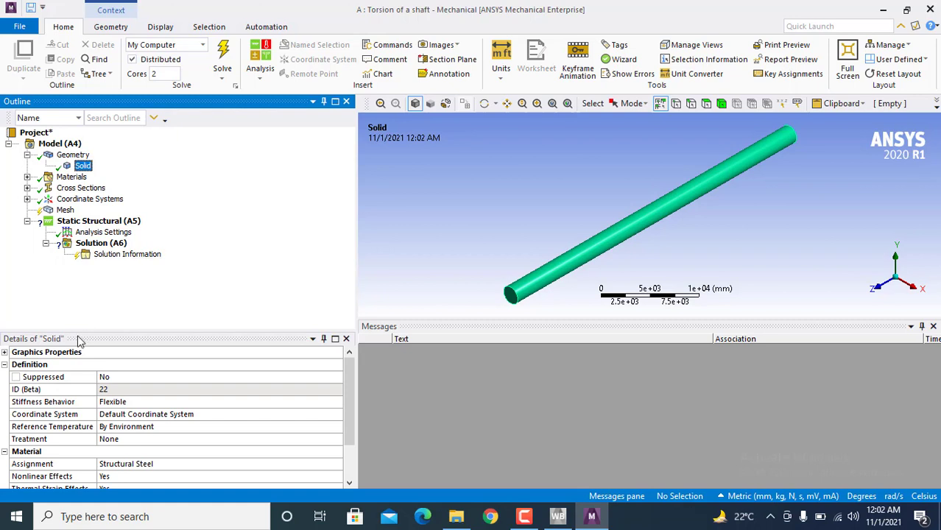
pyautogui.click(79, 464)
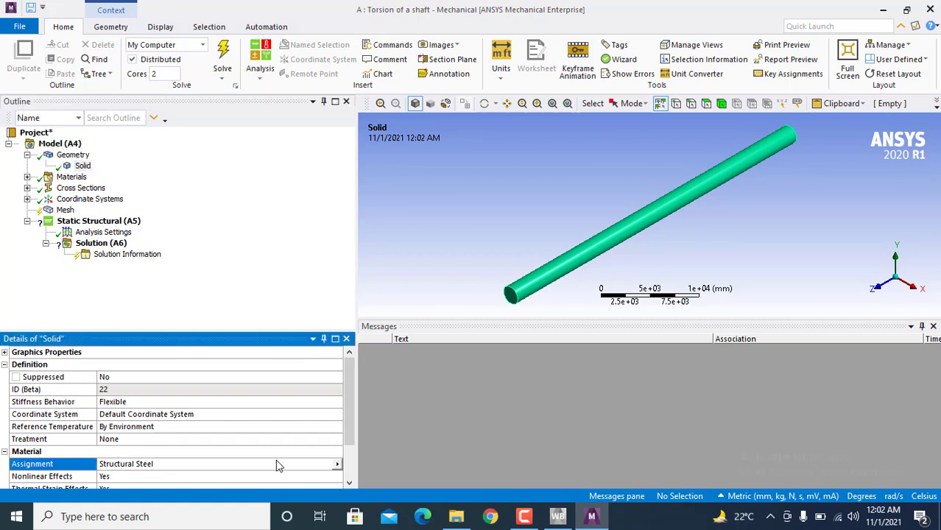
pyautogui.click(337, 466)
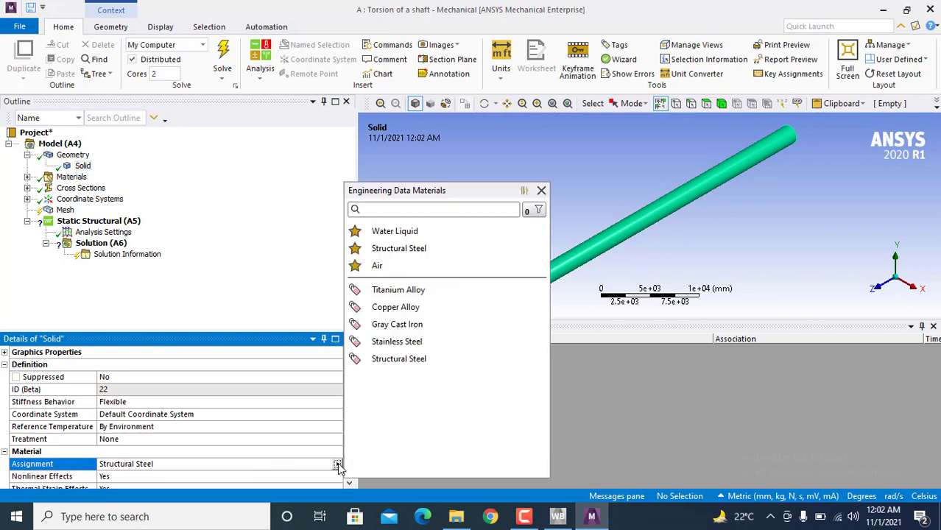
pyautogui.click(412, 293)
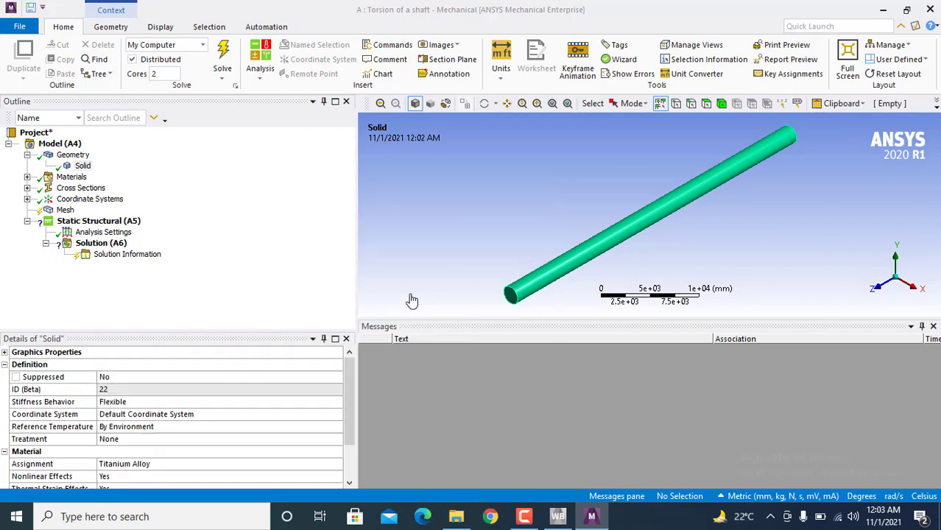
pyautogui.click(280, 232)
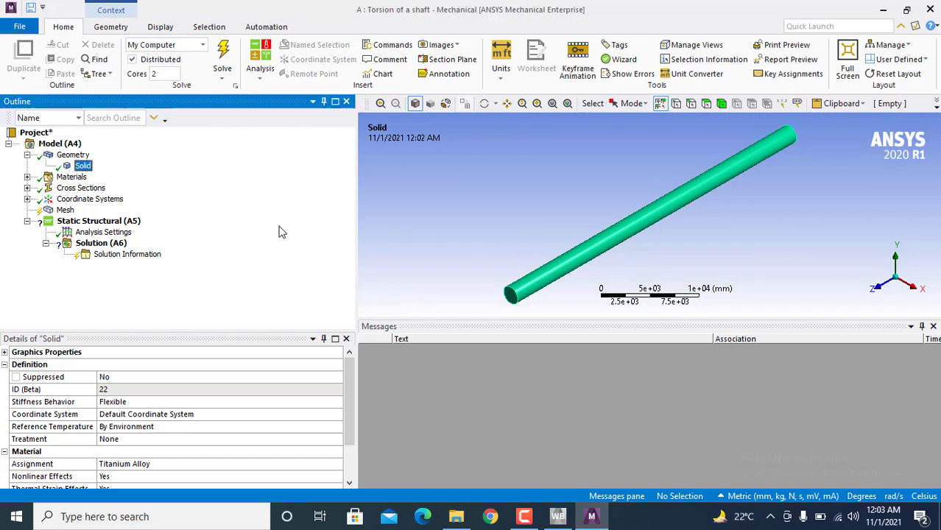
# - Generate the shaft's mesh with the default mesh settings
pyautogui.click(76, 212)
pyautogui.rightClick(76, 212)
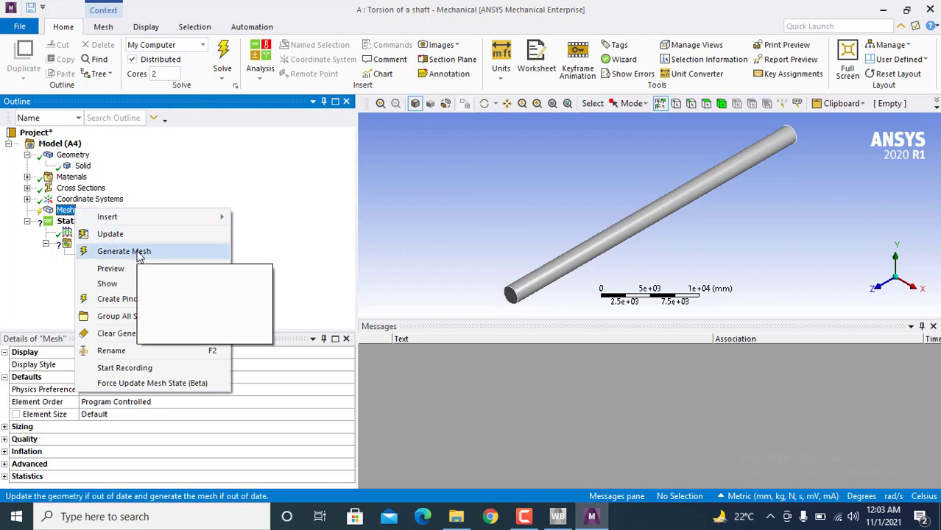
pyautogui.click(124, 251)
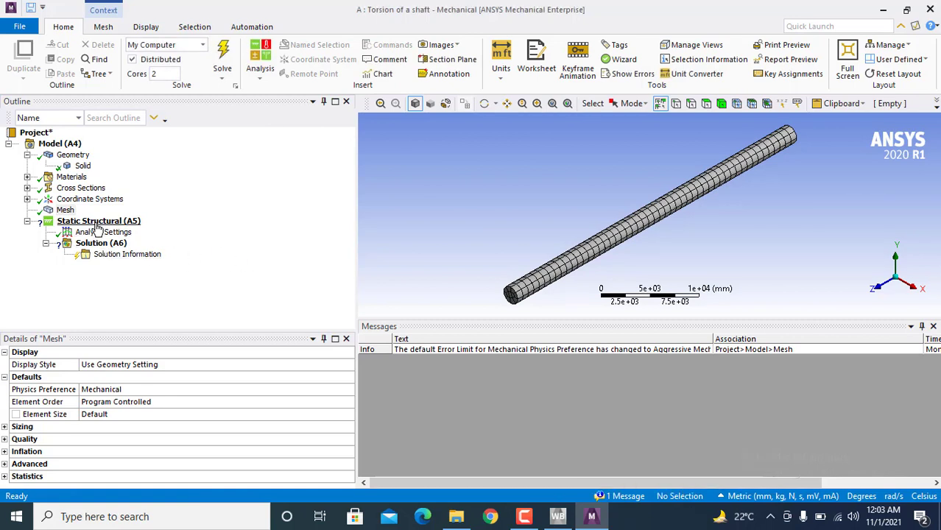
# - Add a fixed support to the static structural analysis and apply it to the hidden circular face at the shaft's far end
pyautogui.click(96, 223)
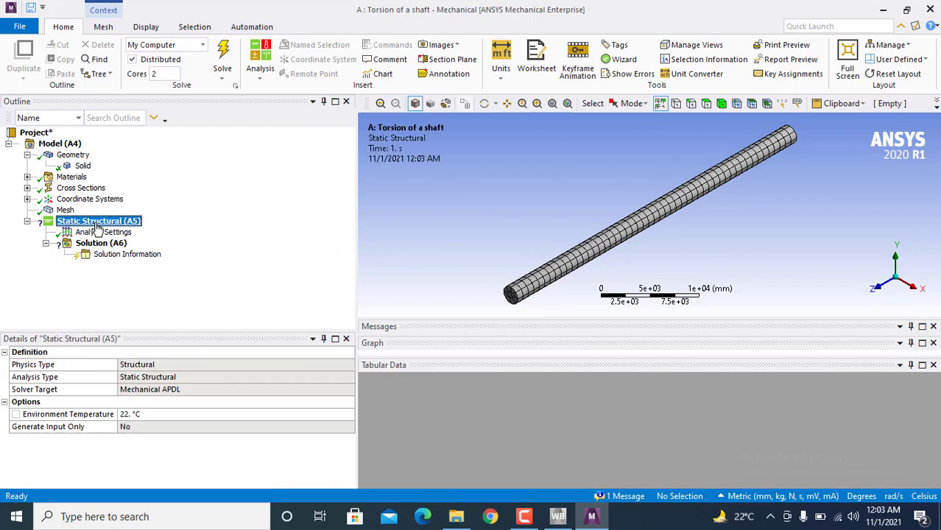
pyautogui.rightClick(96, 227)
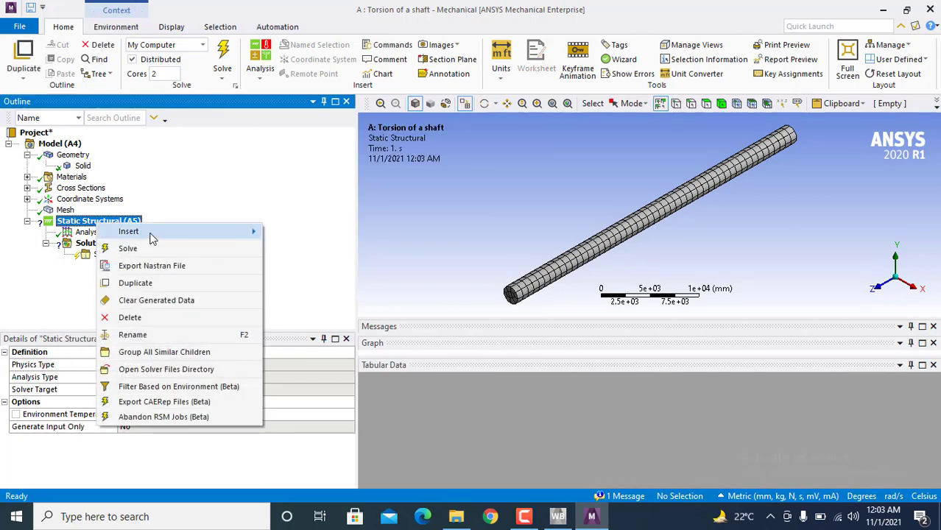
pyautogui.moveTo(155, 236)
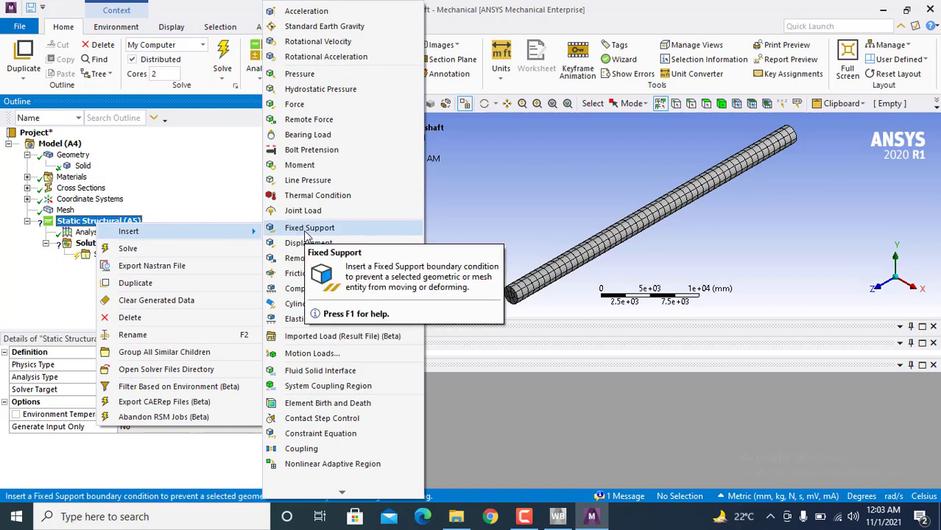
pyautogui.click(308, 228)
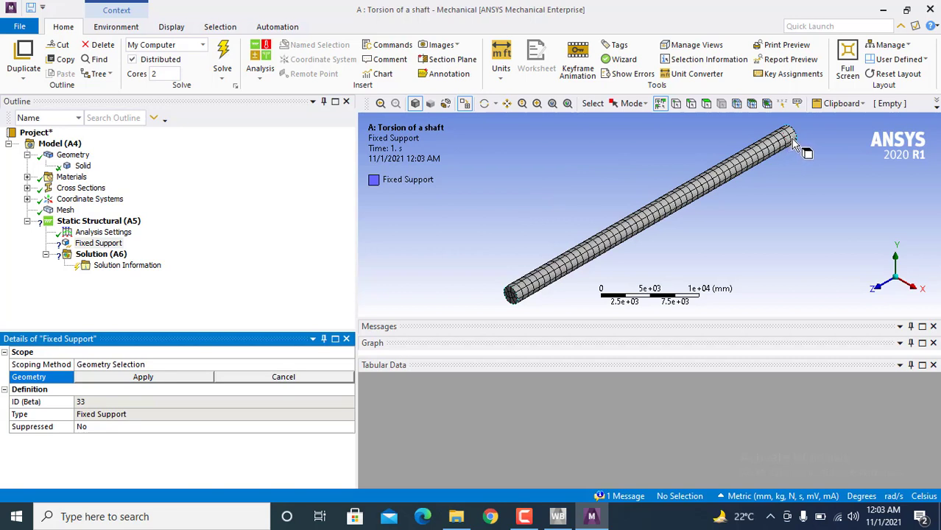
pyautogui.click(705, 104)
pyautogui.click(794, 140)
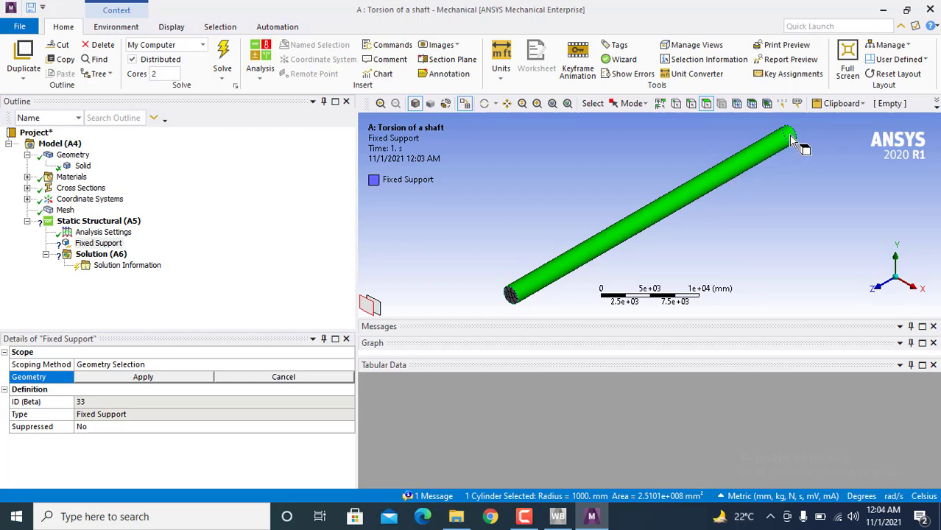
pyautogui.click(378, 309)
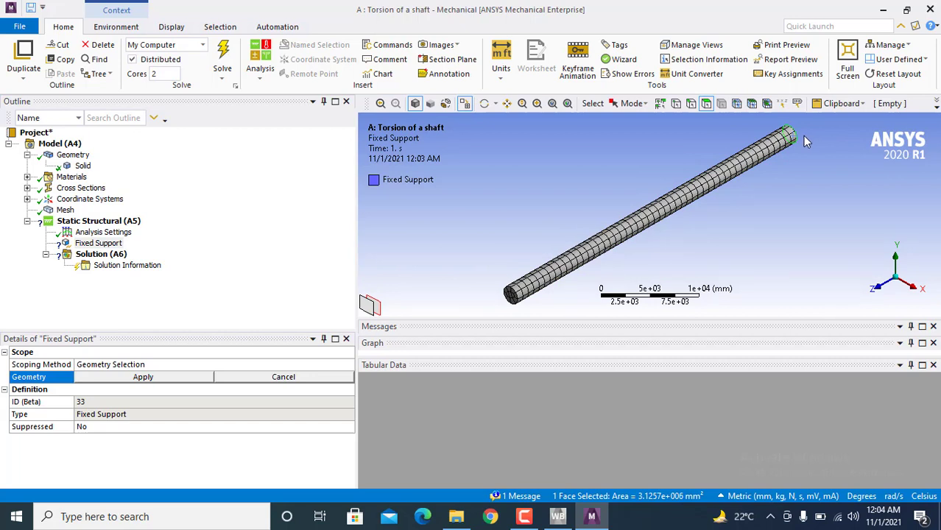
pyautogui.click(189, 377)
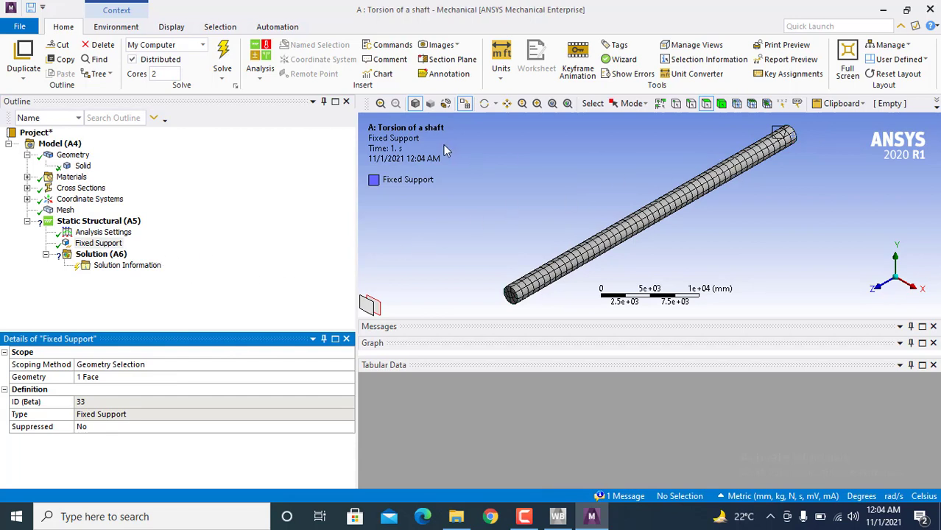
# - Add a moment to the circular face at the shaft's near end and set its magnitude to 5000 N·mm
pyautogui.rightClick(125, 224)
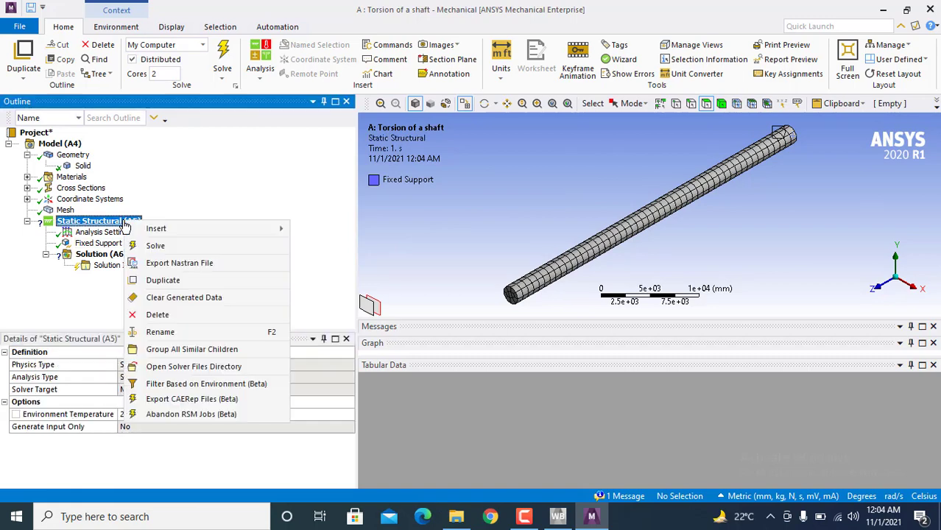
pyautogui.moveTo(153, 229)
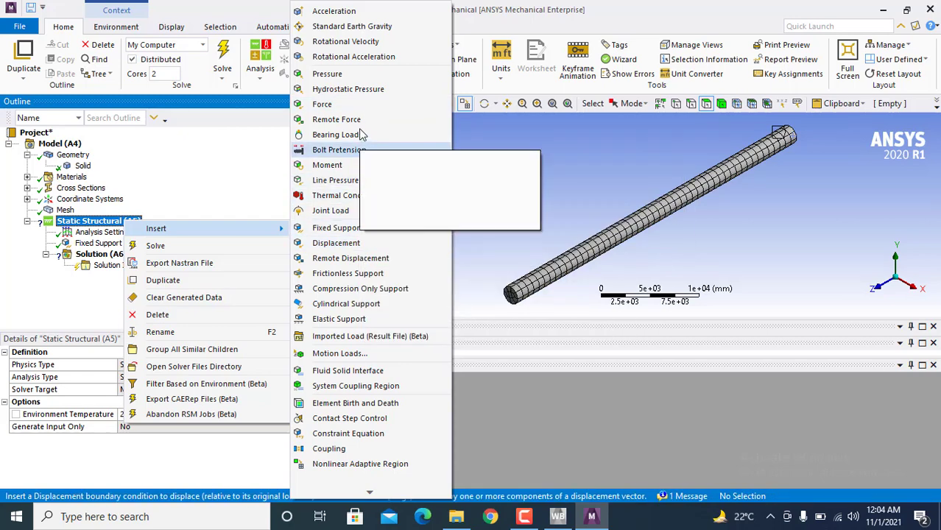
pyautogui.click(335, 165)
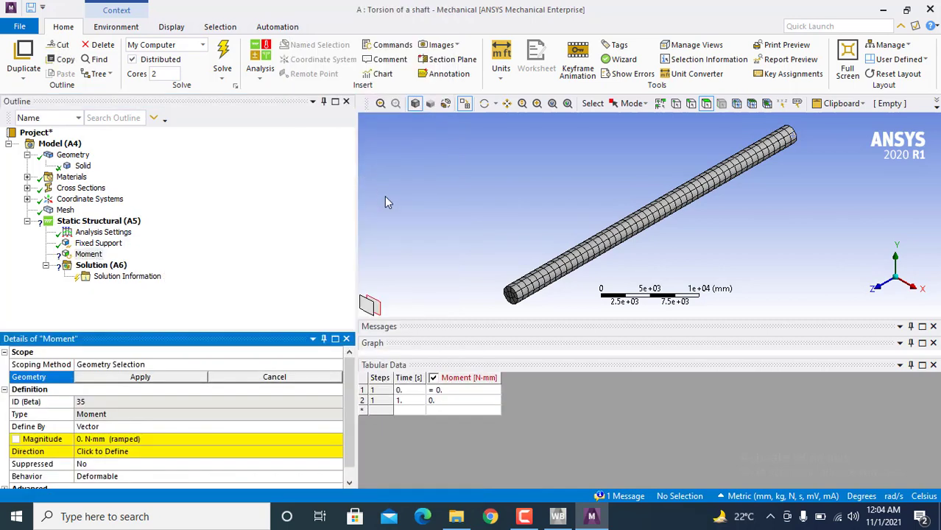
pyautogui.click(511, 297)
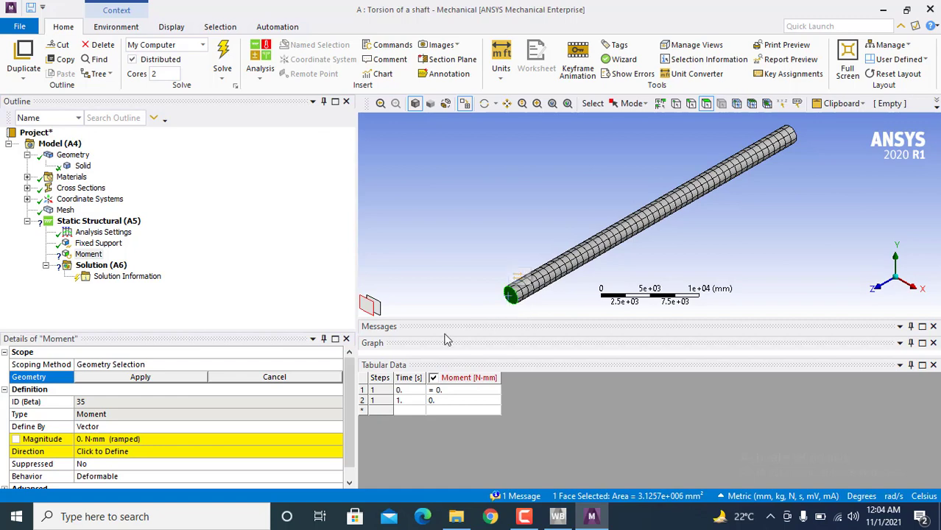
pyautogui.click(200, 378)
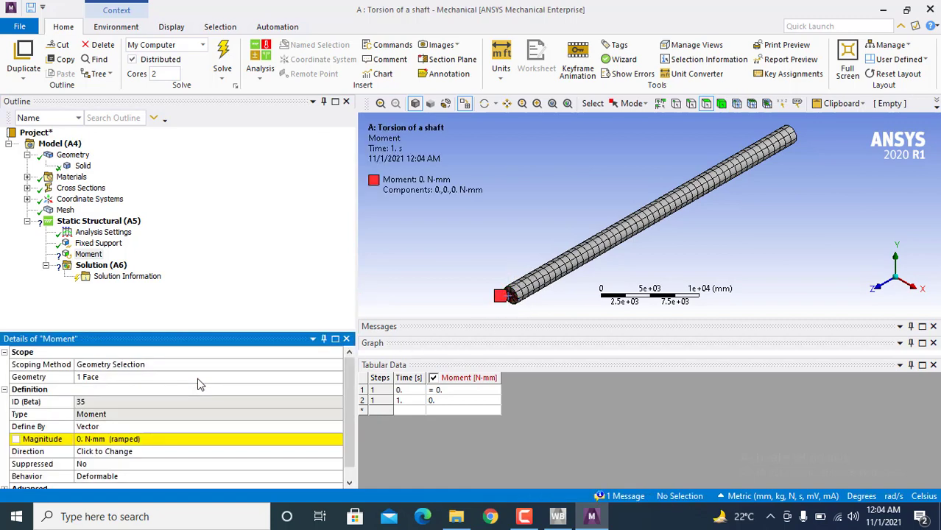
pyautogui.click(160, 437)
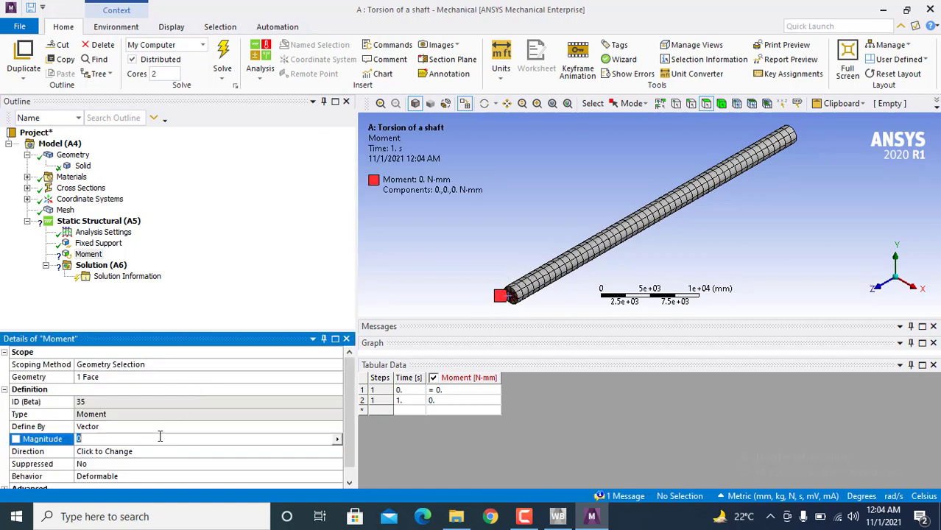
pyautogui.write('5000')
pyautogui.press('Return')
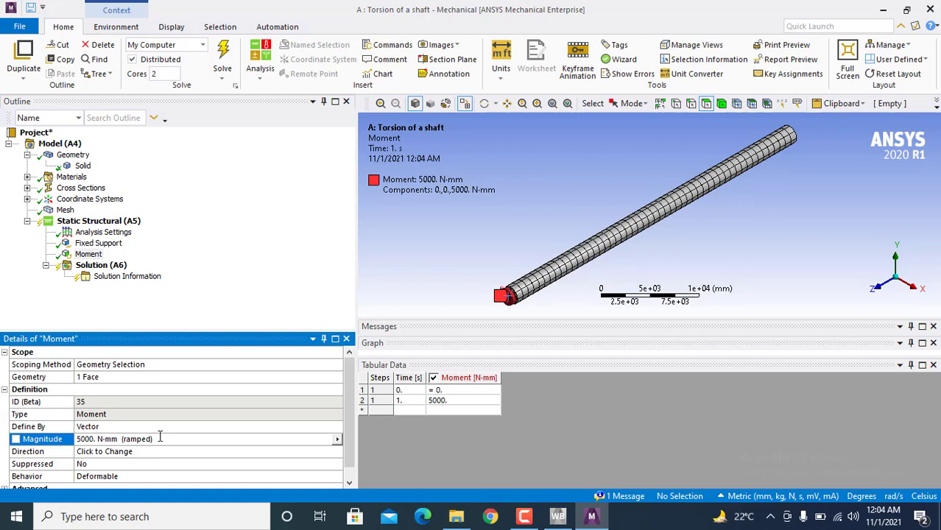
# - Add a Total Deformation result to the solution
pyautogui.click(94, 266)
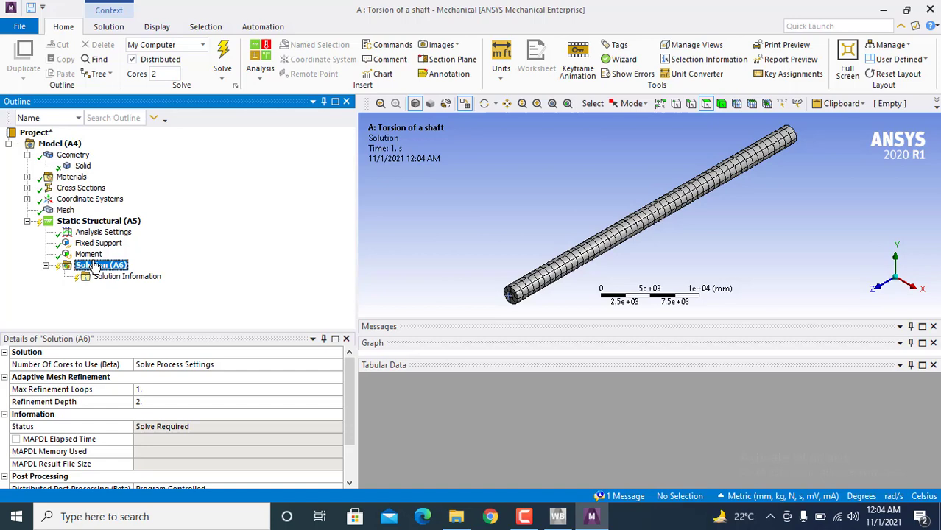
pyautogui.rightClick(94, 266)
pyautogui.moveTo(118, 268)
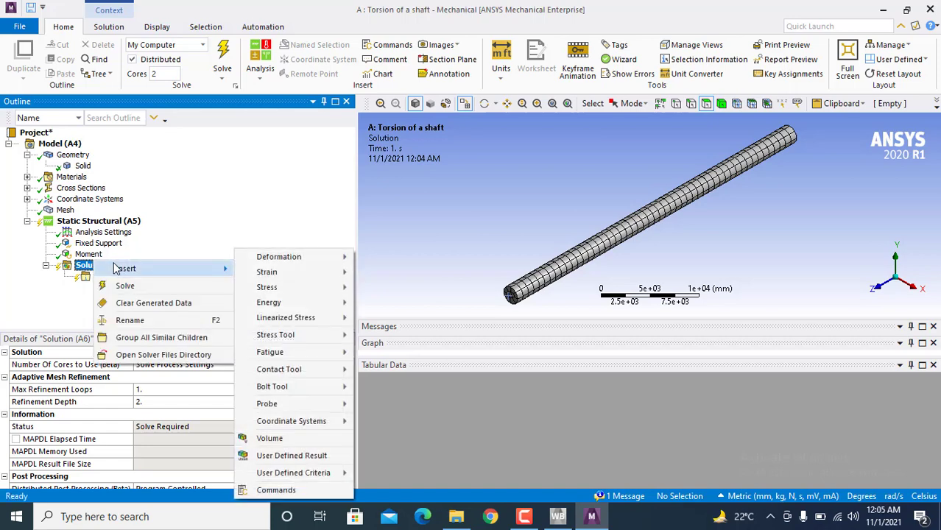
pyautogui.moveTo(259, 259)
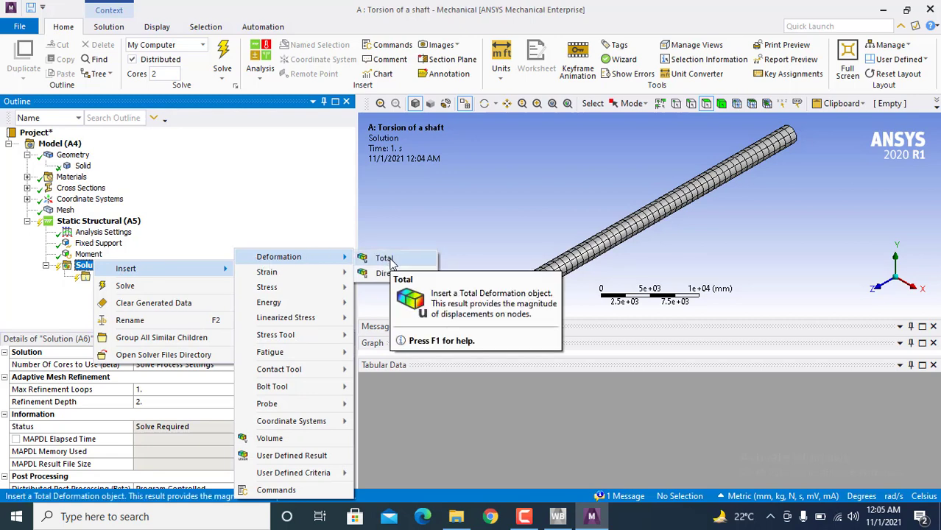
pyautogui.click(385, 258)
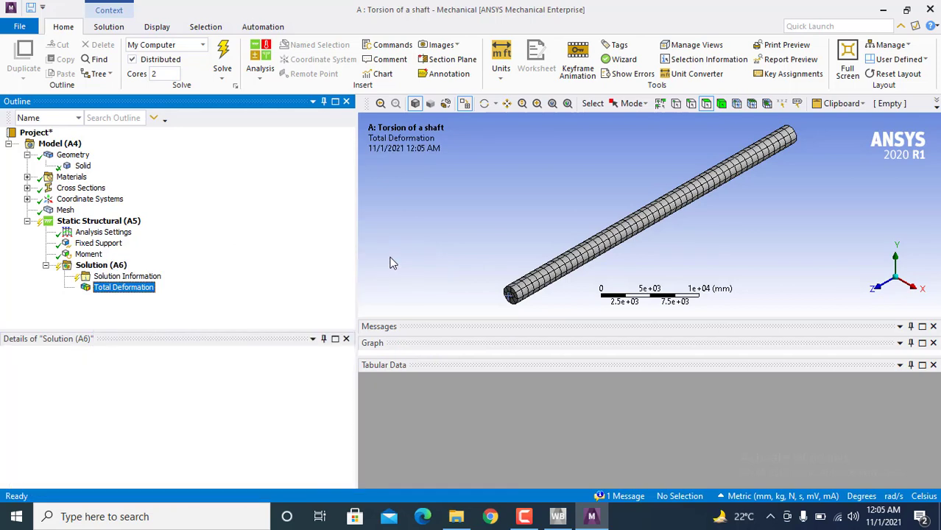
# - Add a Directional Deformation result to the solution
pyautogui.click(112, 267)
pyautogui.rightClick(117, 265)
pyautogui.moveTo(168, 278)
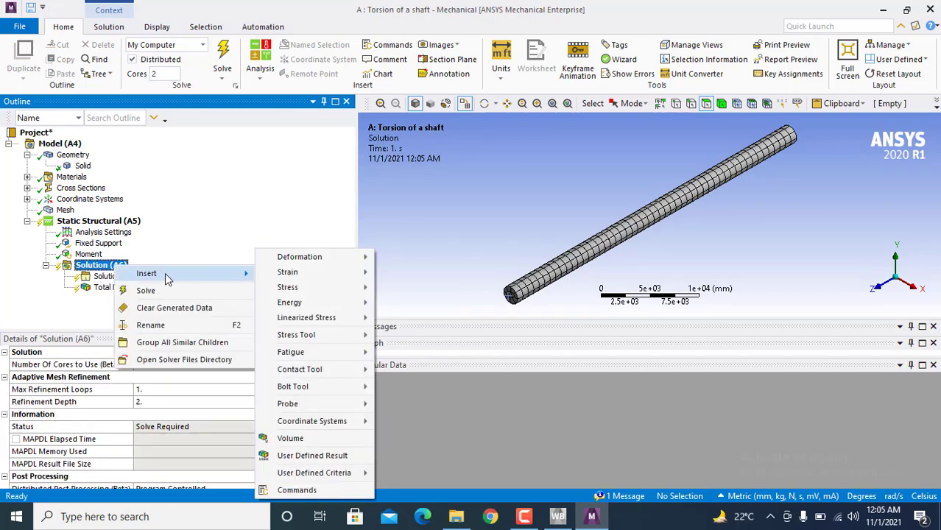
pyautogui.moveTo(313, 260)
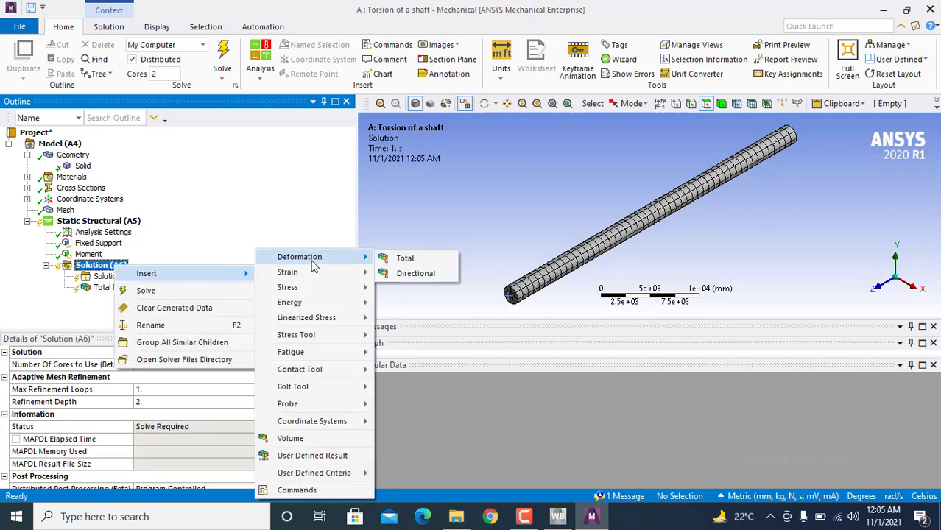
pyautogui.click(414, 274)
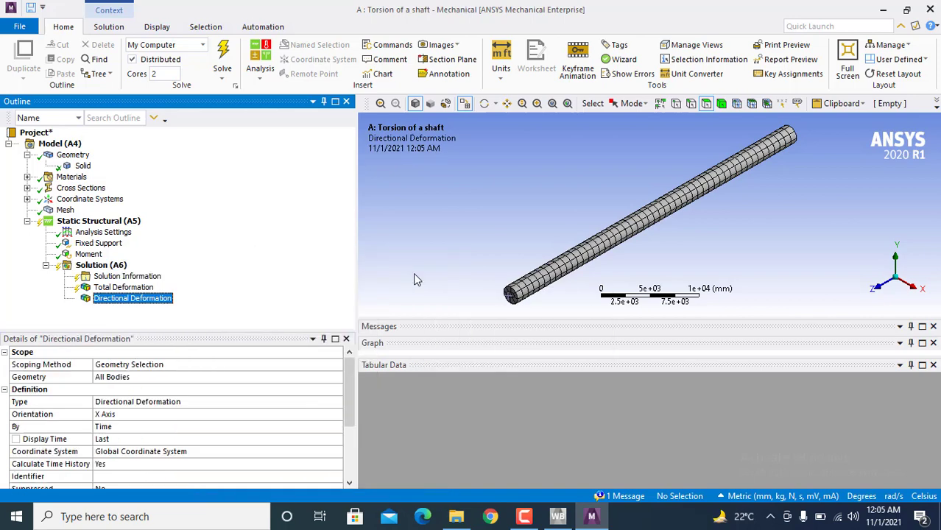
# - Rename the Directional Deformation result as "Deformation along x-axis"
pyautogui.rightClick(146, 302)
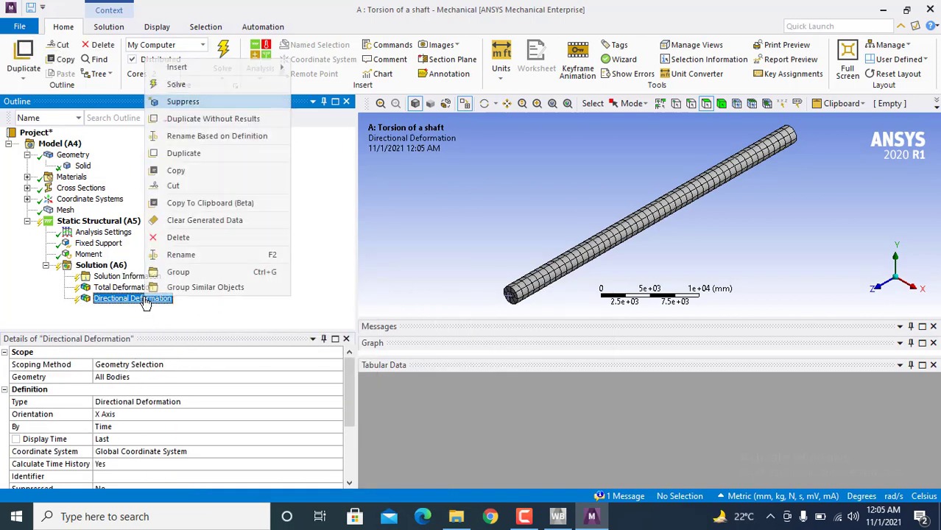
pyautogui.click(195, 257)
pyautogui.write('F')
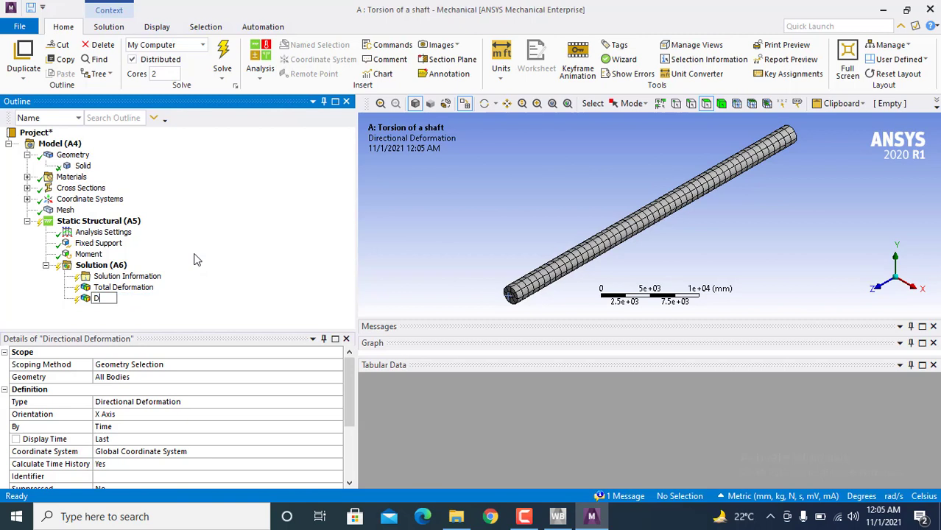
pyautogui.write('eformation along')
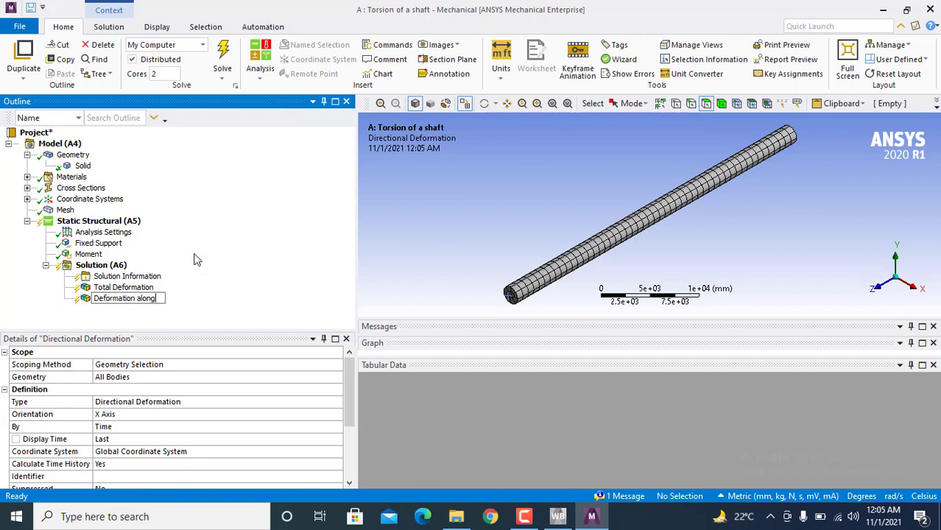
pyautogui.write(' x-axis')
pyautogui.press('Return')
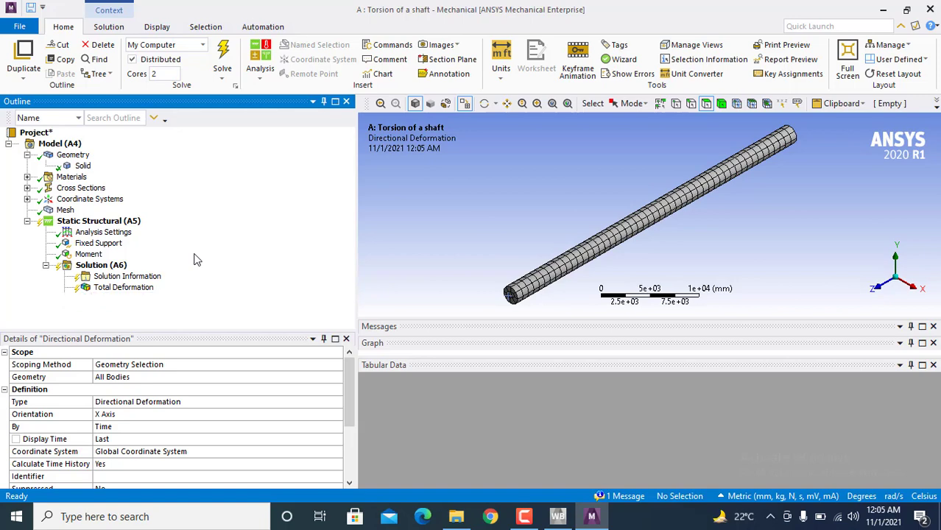
# - Add a second Directional Deformation result to the solution
pyautogui.click(113, 270)
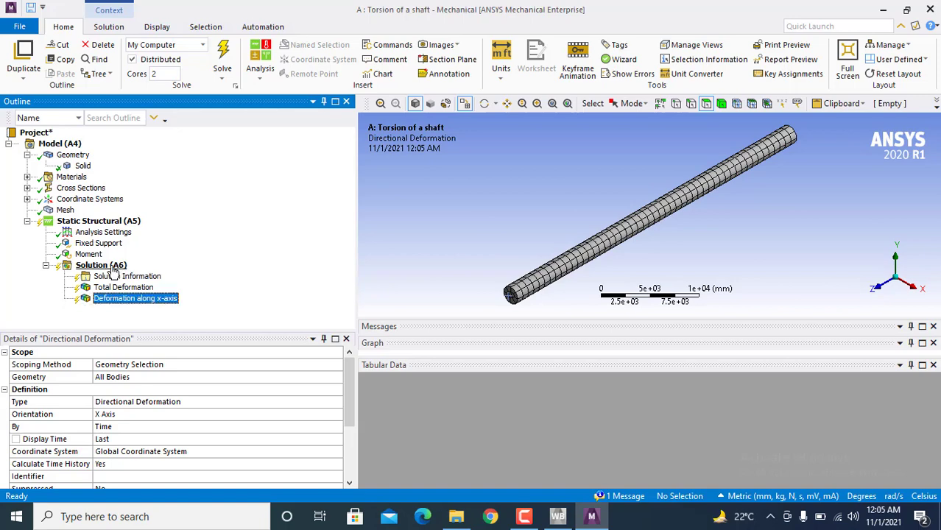
pyautogui.rightClick(113, 271)
pyautogui.moveTo(168, 274)
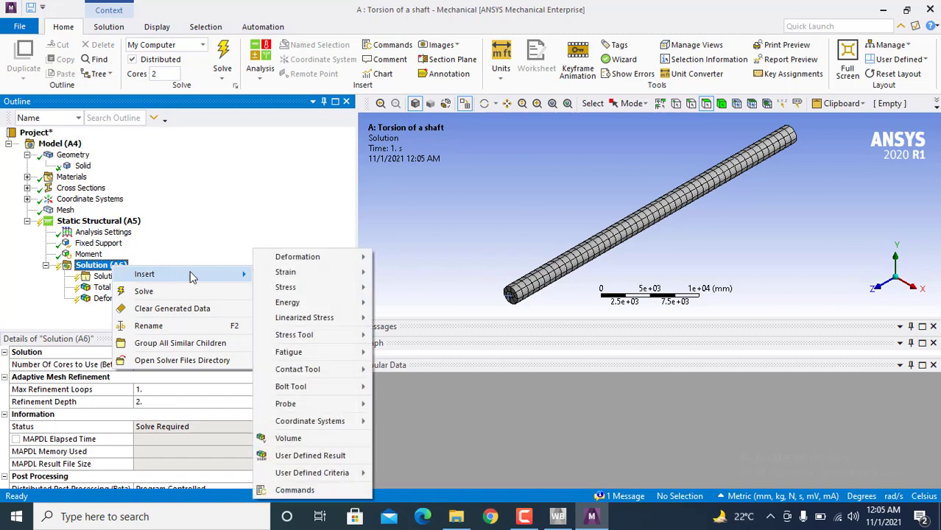
pyautogui.moveTo(341, 265)
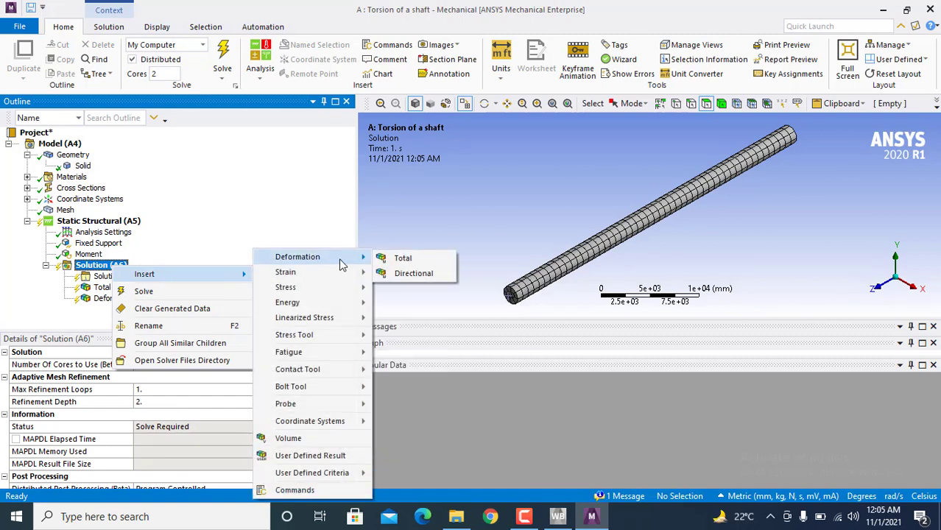
pyautogui.click(435, 273)
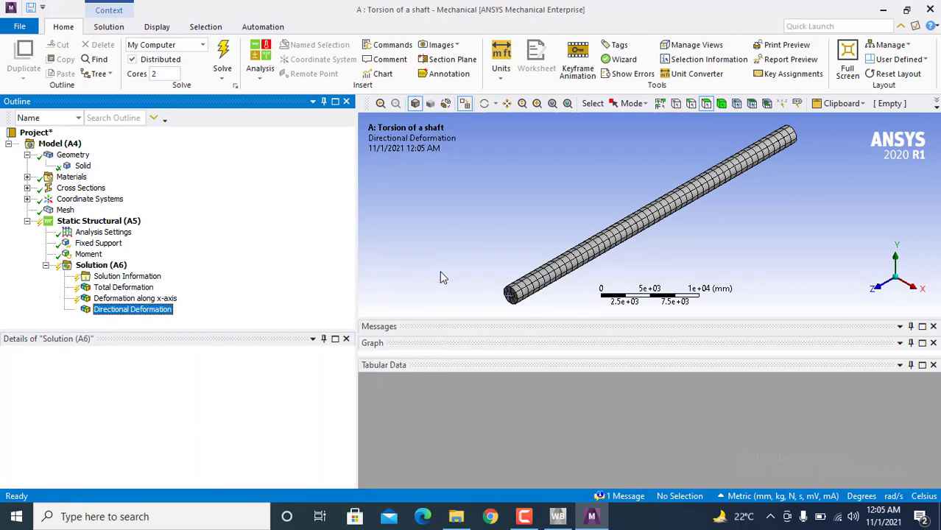
# - Rename the second directional deformation result as "Deformation along y-axis"
pyautogui.rightClick(165, 315)
pyautogui.click(219, 272)
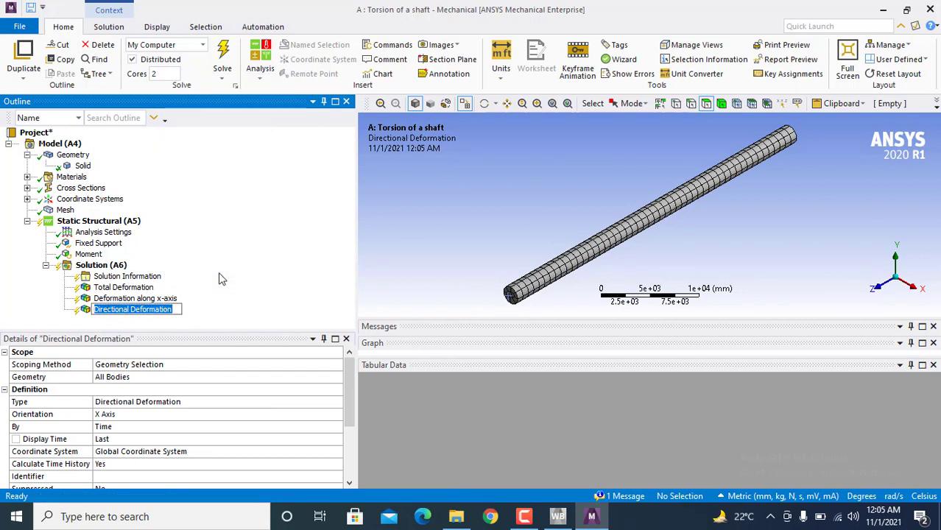
pyautogui.write('De')
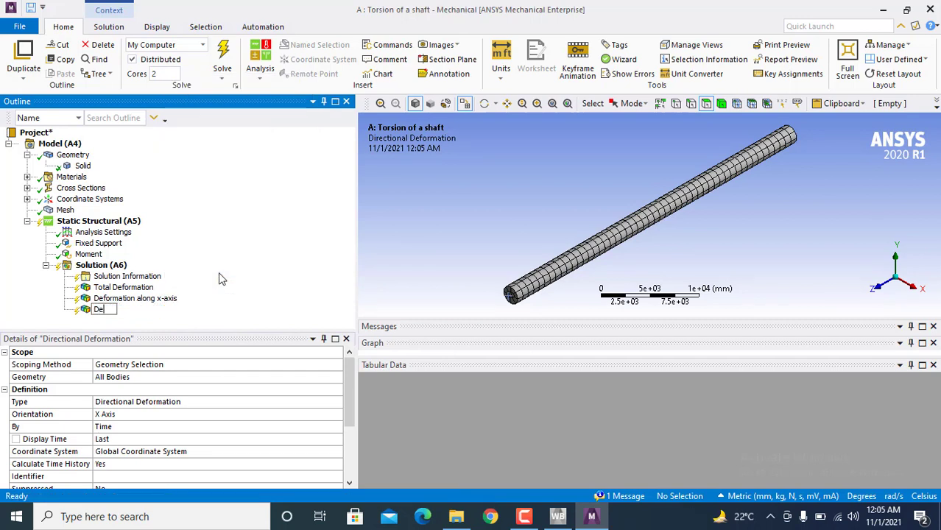
pyautogui.write('formation along u')
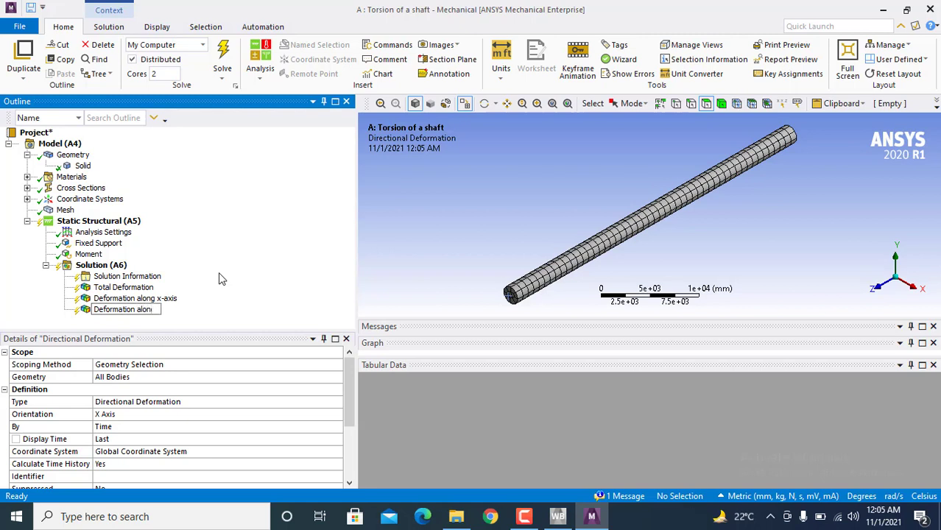
pyautogui.press('BackSpace')
pyautogui.write('y-axis')
pyautogui.press('Return')
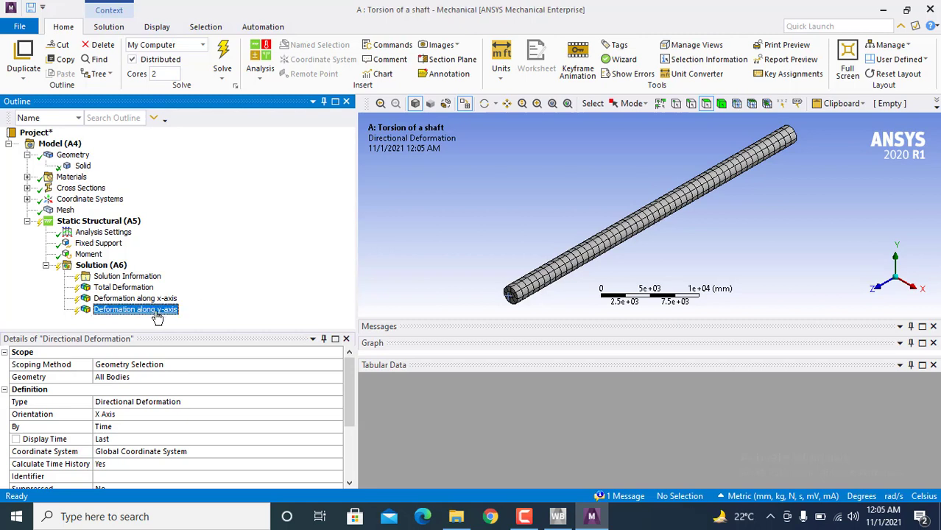
# - Set the orientation of the "Deformation along y-axis" result to Y Axis
pyautogui.click(92, 417)
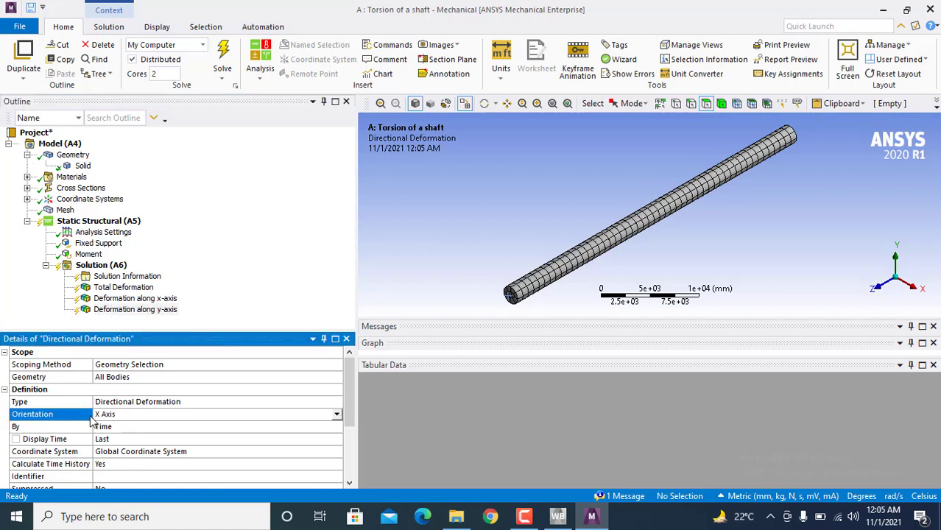
pyautogui.click(338, 415)
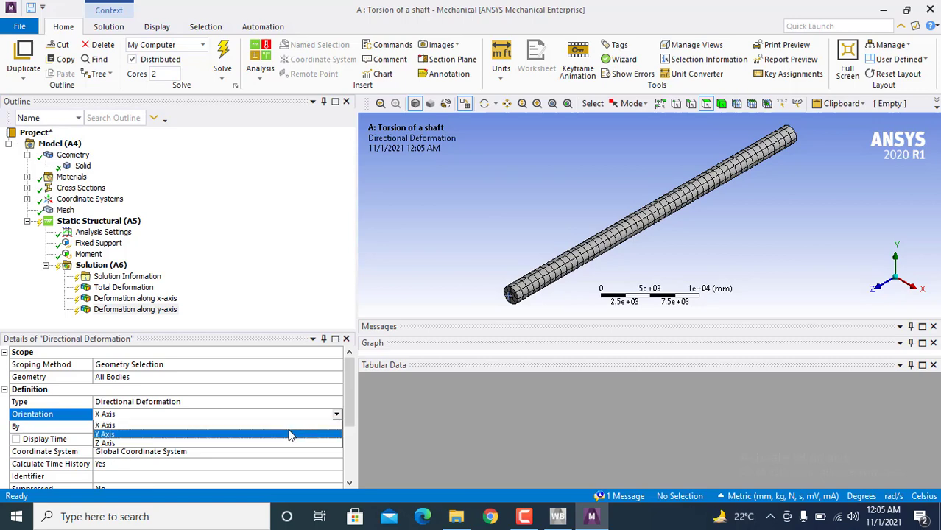
pyautogui.click(291, 435)
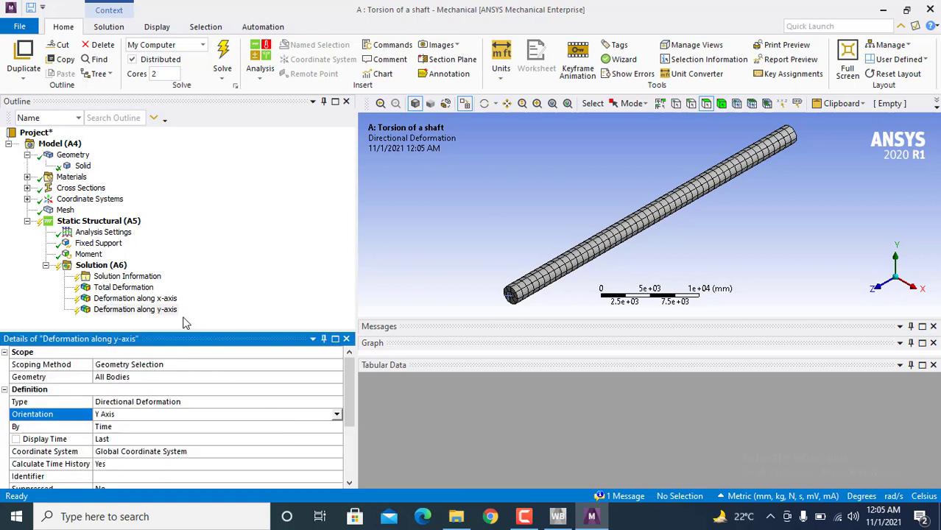
# - Add a third Directional Deformation result to the solution
pyautogui.rightClick(119, 271)
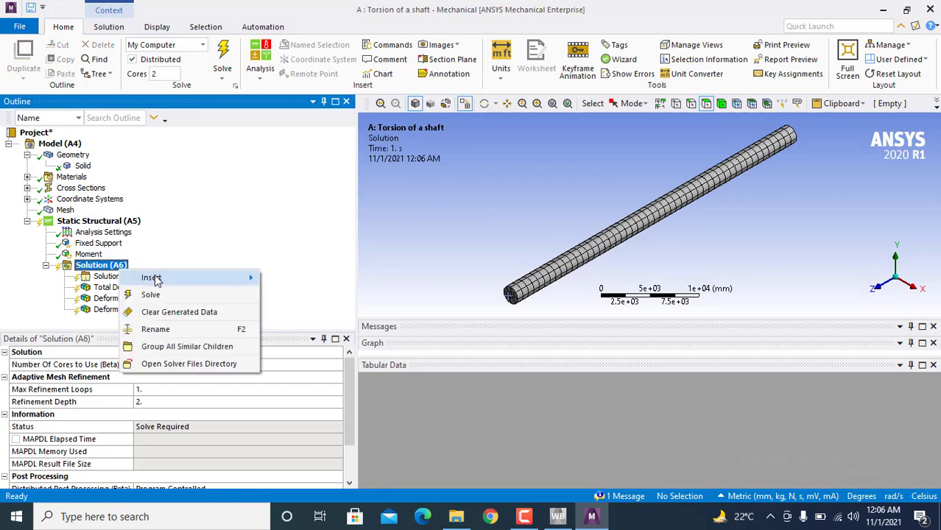
pyautogui.moveTo(153, 277)
pyautogui.moveTo(328, 271)
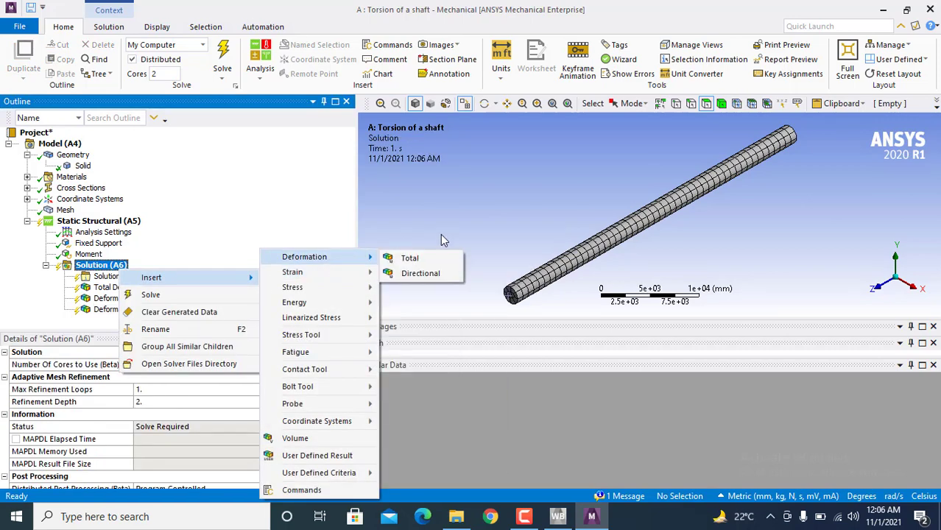
pyautogui.click(442, 276)
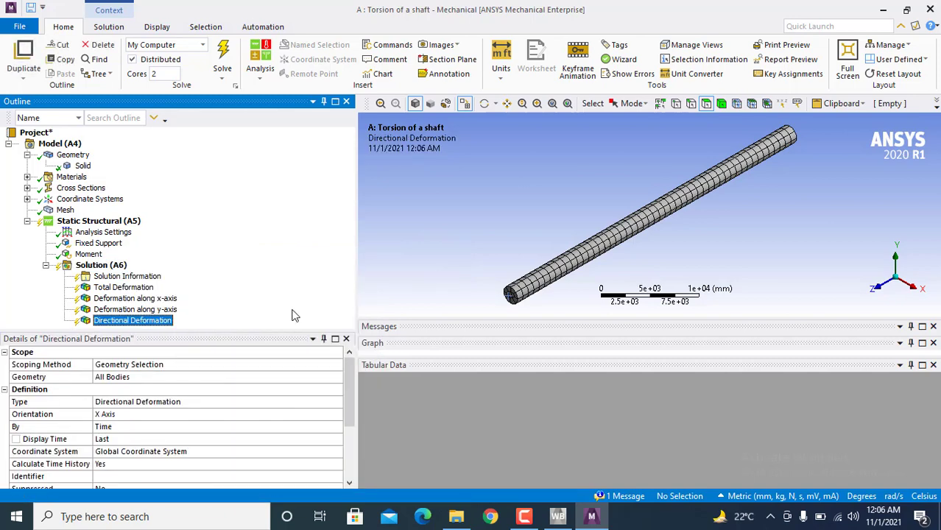
# - Rename the third directional deformation result as "Deformation along z-axis"
pyautogui.rightClick(166, 330)
pyautogui.click(218, 284)
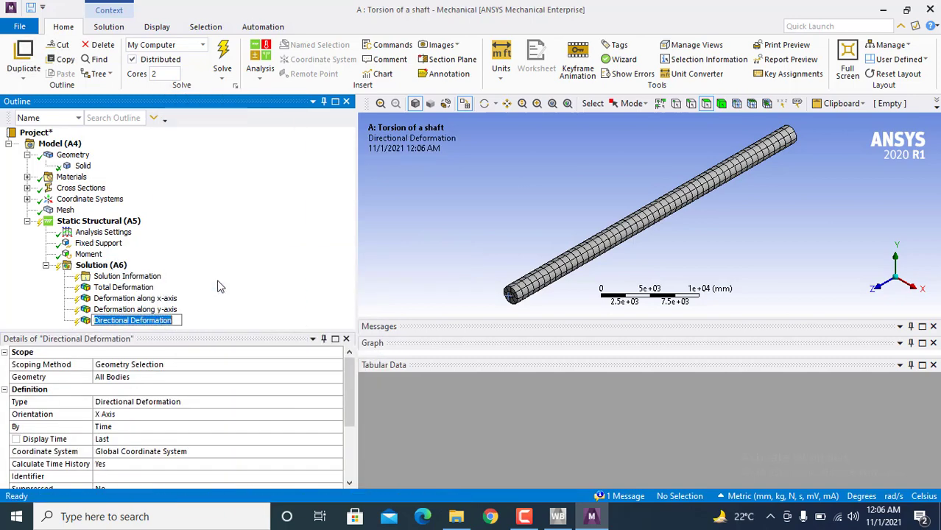
pyautogui.write('Defor')
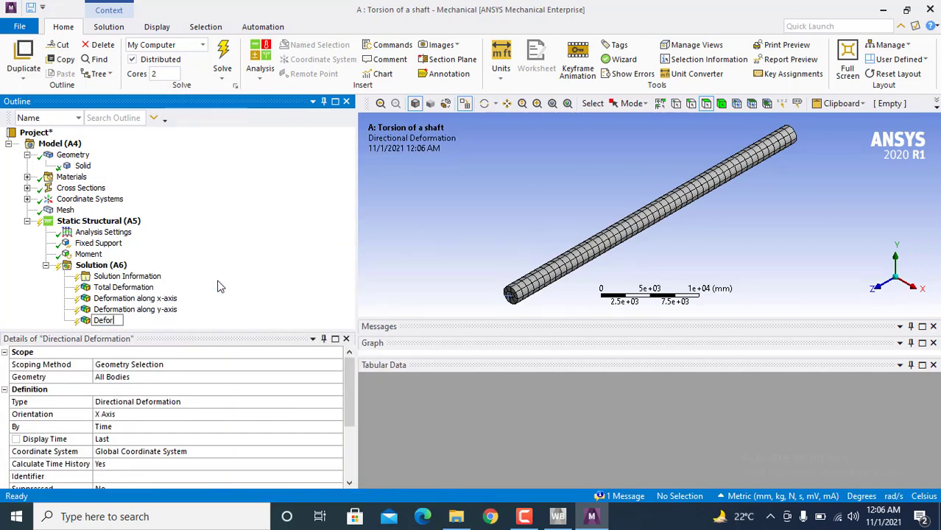
pyautogui.write('mation a')
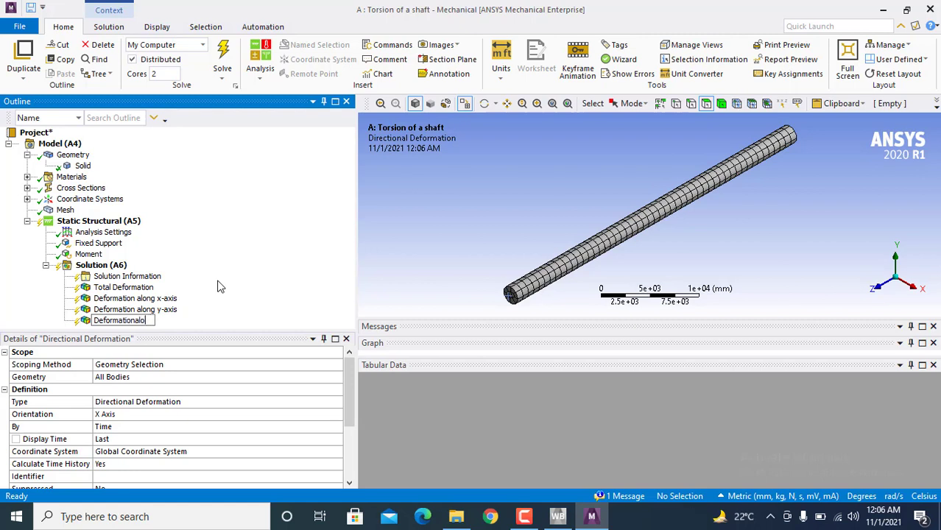
pyautogui.write('long z-axis')
pyautogui.press('Return')
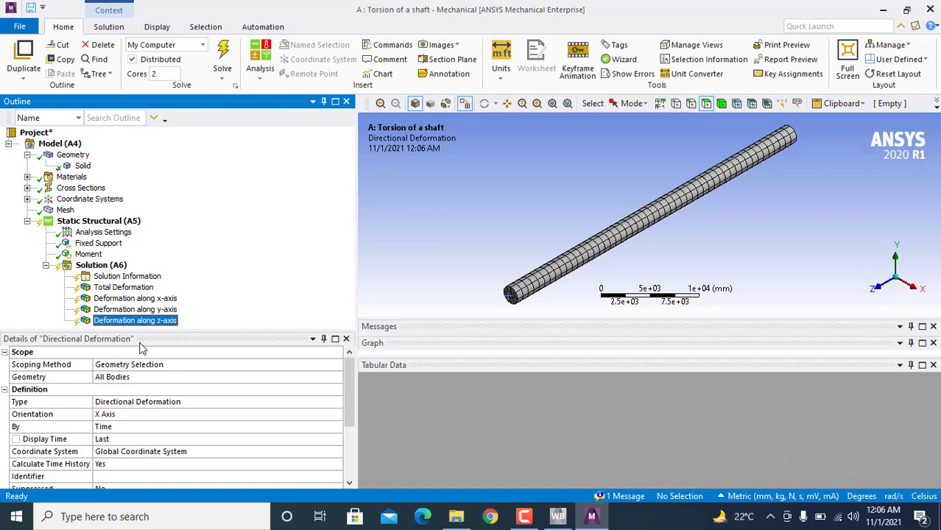
# - Add a Force Reaction probe to the solution and set its boundary condition to Fixed Support
pyautogui.click(116, 265)
pyautogui.rightClick(118, 265)
pyautogui.moveTo(151, 269)
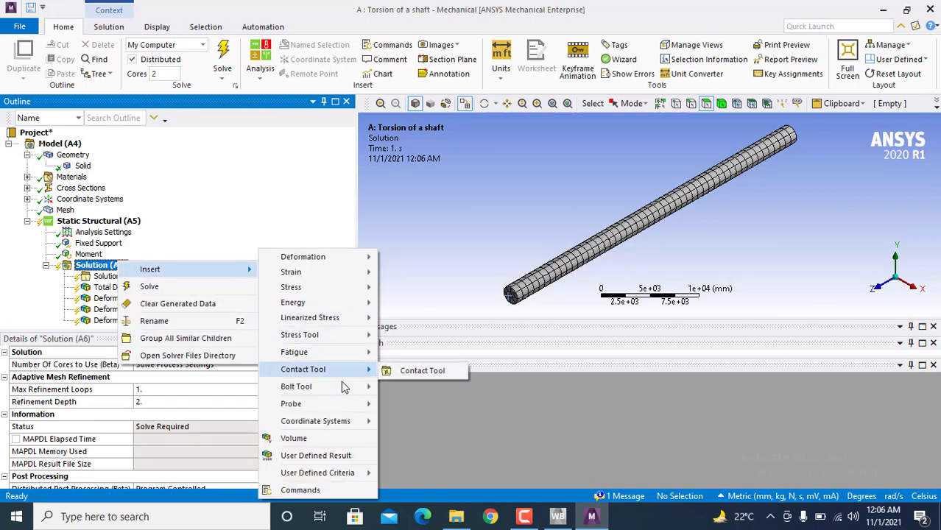
pyautogui.moveTo(347, 404)
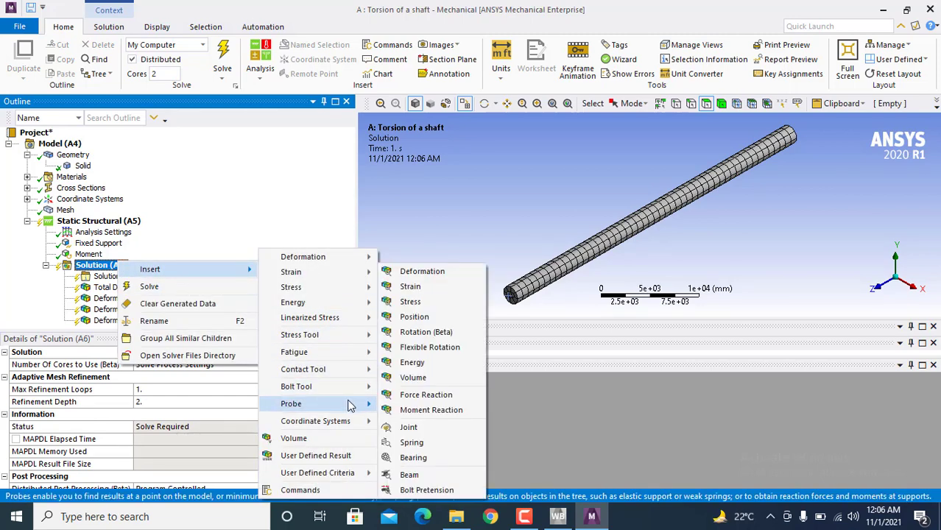
pyautogui.click(396, 397)
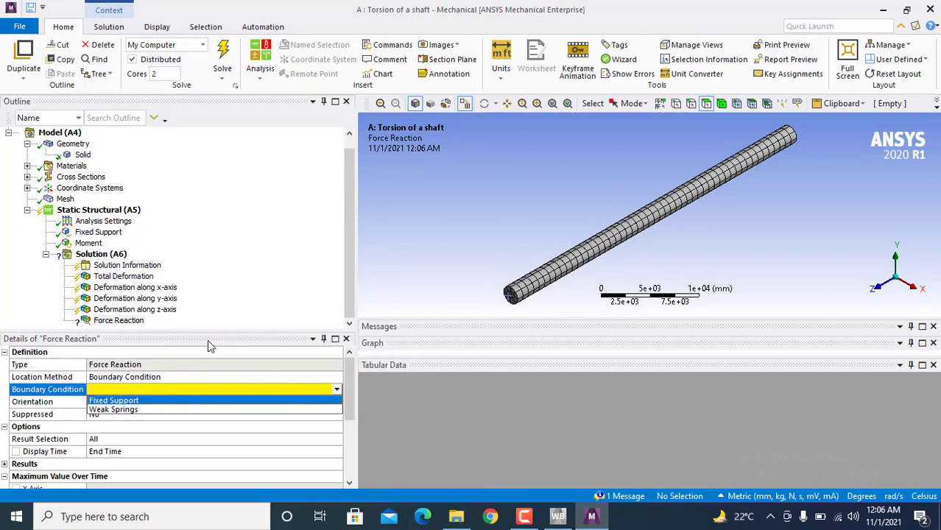
pyautogui.click(190, 401)
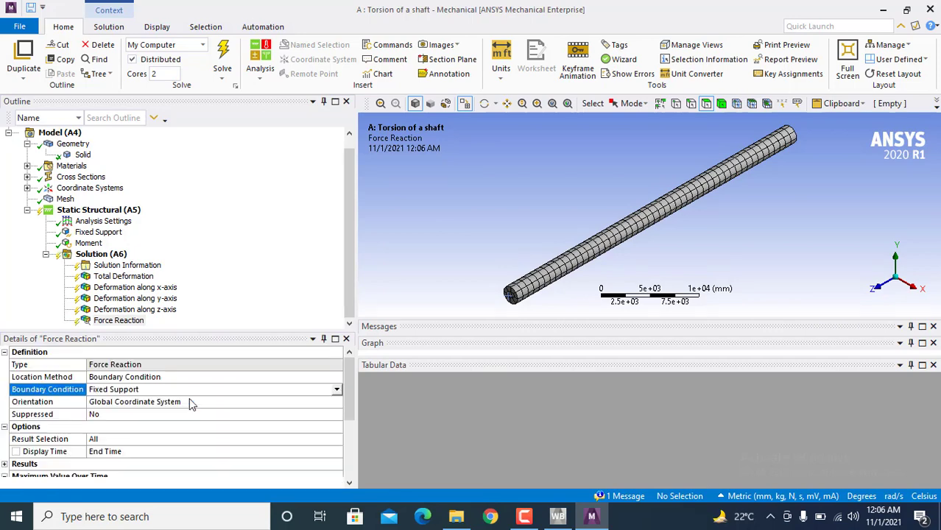
# - Add a Moment Reaction probe to the solution and set its boundary condition to Fixed Support
pyautogui.rightClick(123, 258)
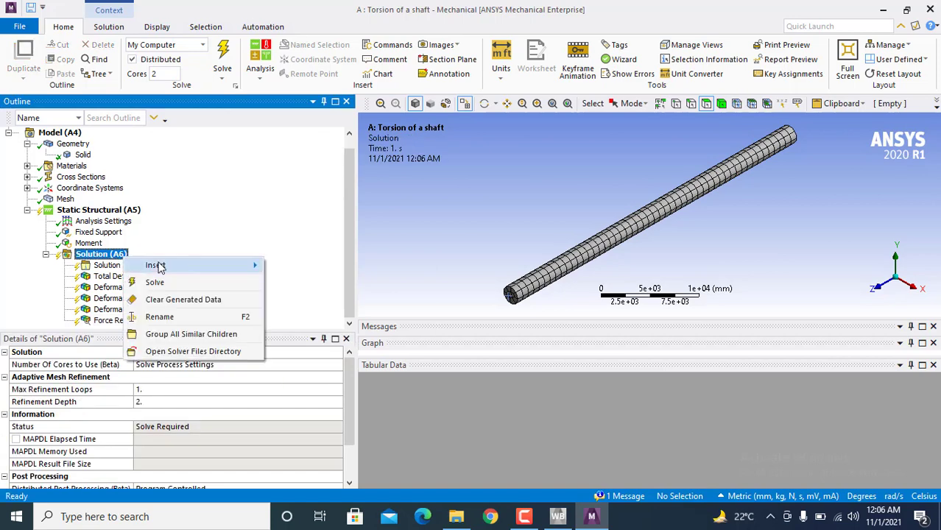
pyautogui.moveTo(342, 406)
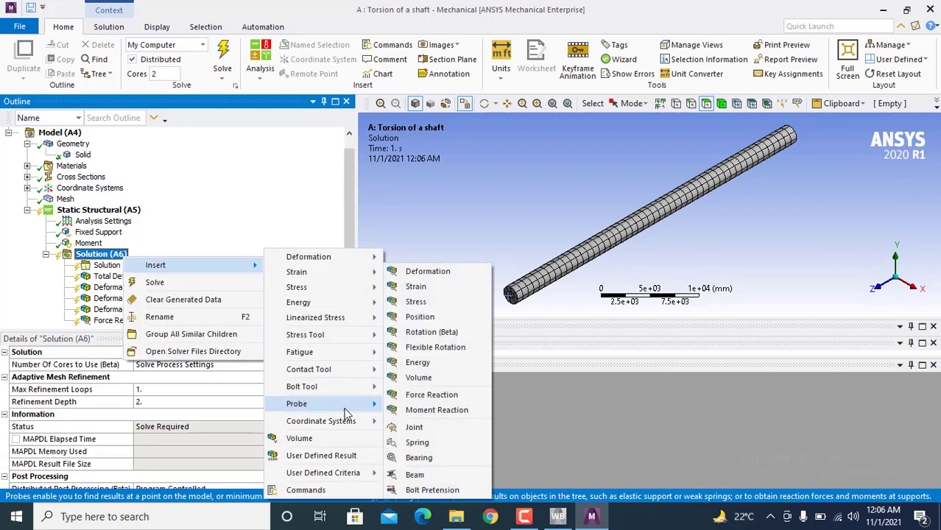
pyautogui.click(433, 412)
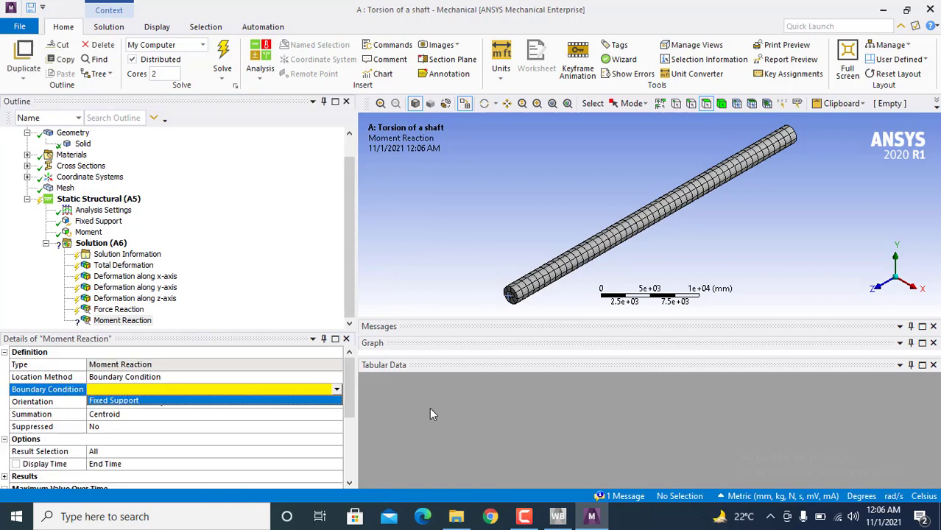
pyautogui.click(290, 401)
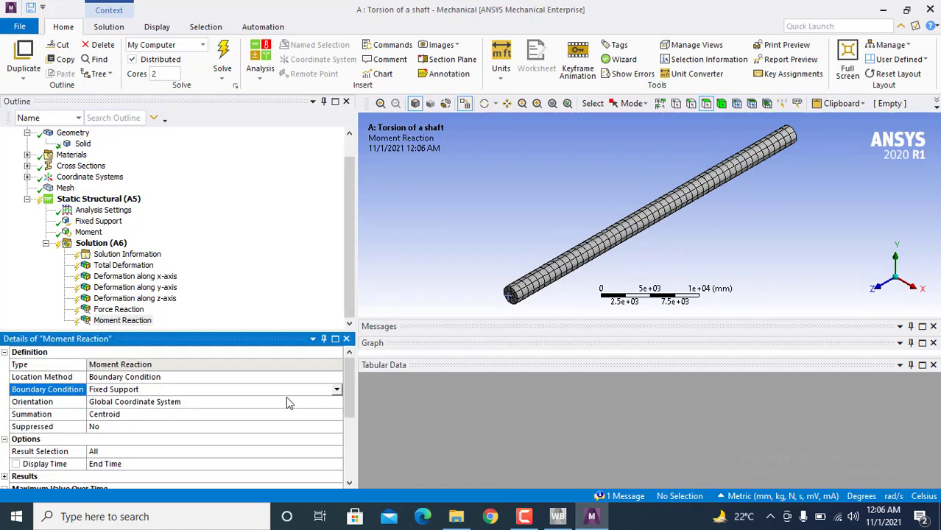
pyautogui.click(245, 268)
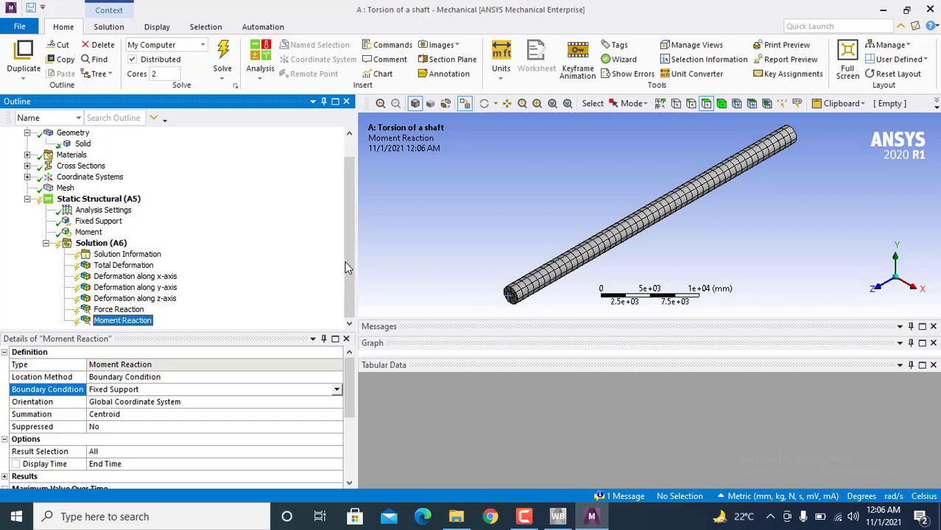
# - Solve the static structural analysis with all deformation results and reaction probes
pyautogui.moveTo(345, 264); pyautogui.dragTo(350, 222)
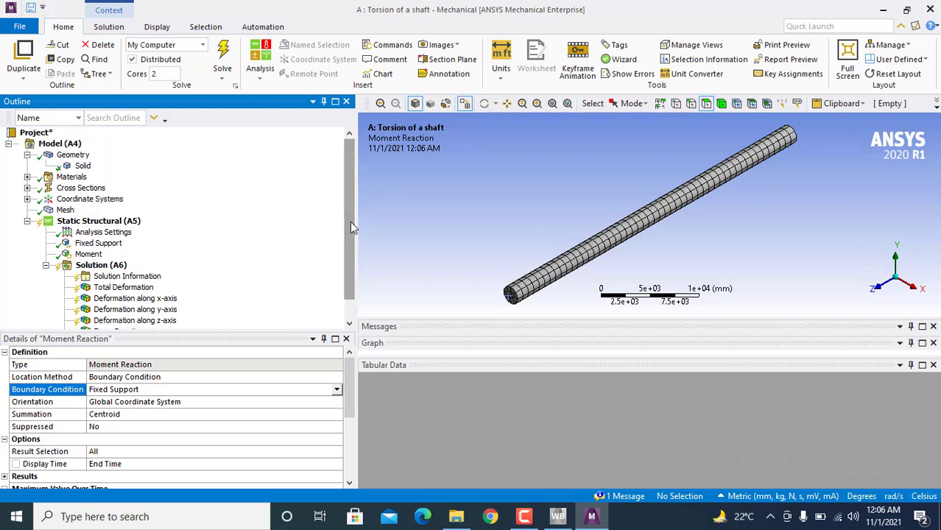
pyautogui.click(224, 59)
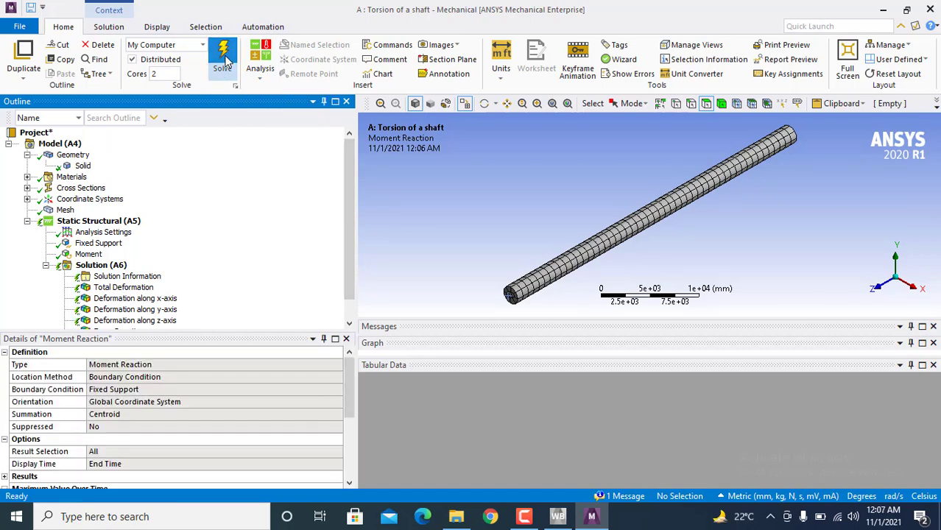
pyautogui.click(224, 59)
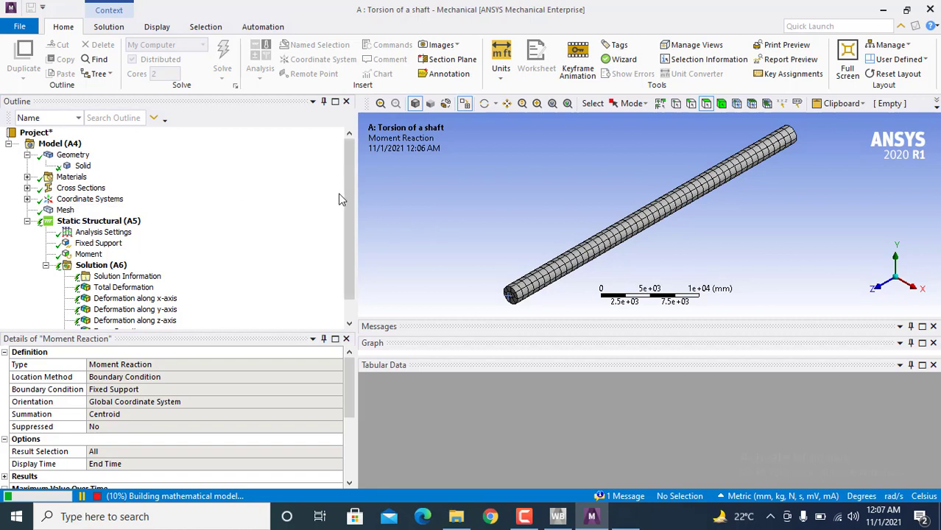
pyautogui.moveTo(346, 206); pyautogui.dragTo(352, 183)
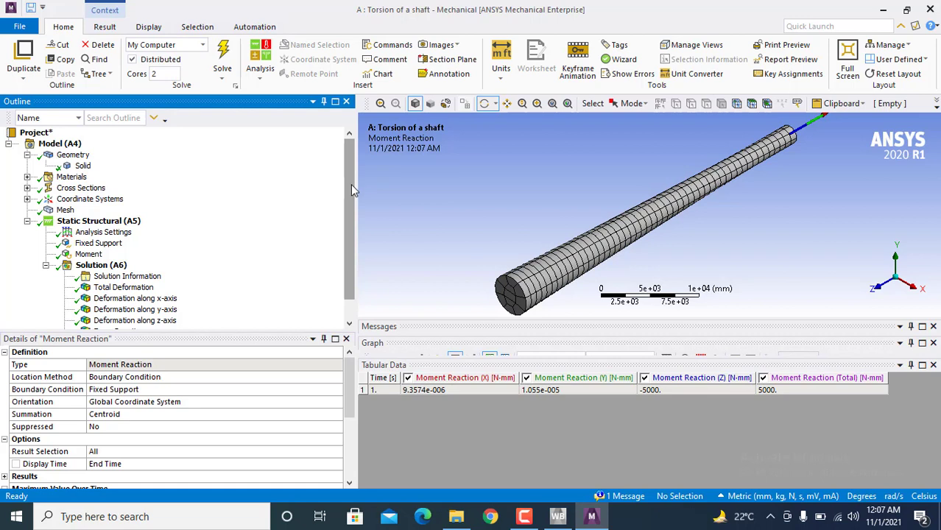
# - Examine the total deformation contours and maximum value, and compare them with the deformation along the x-axis
pyautogui.moveTo(352, 190); pyautogui.dragTo(353, 205)
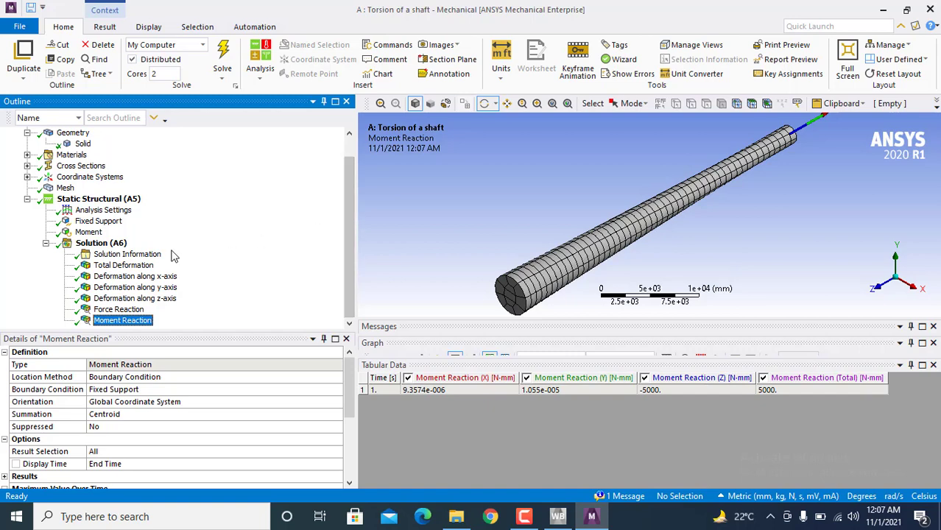
pyautogui.click(124, 265)
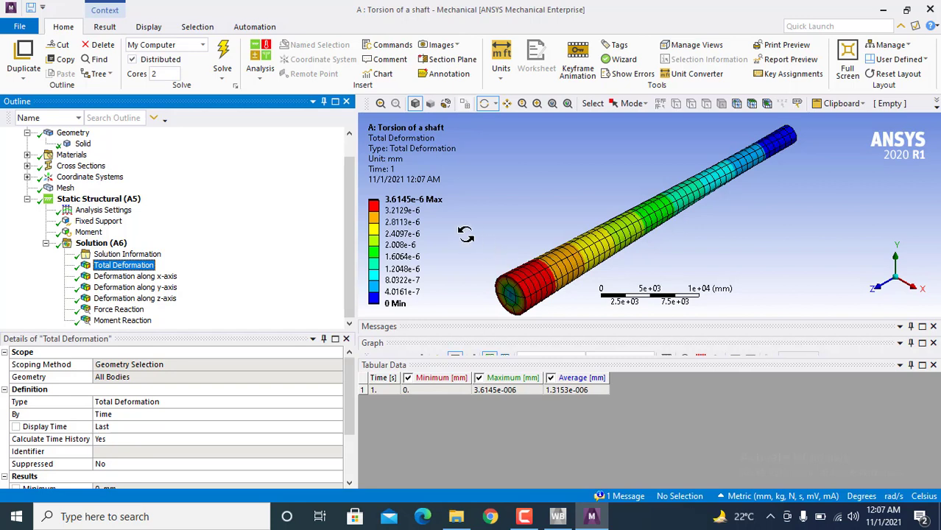
pyautogui.click(404, 211)
pyautogui.click(405, 200)
pyautogui.click(168, 277)
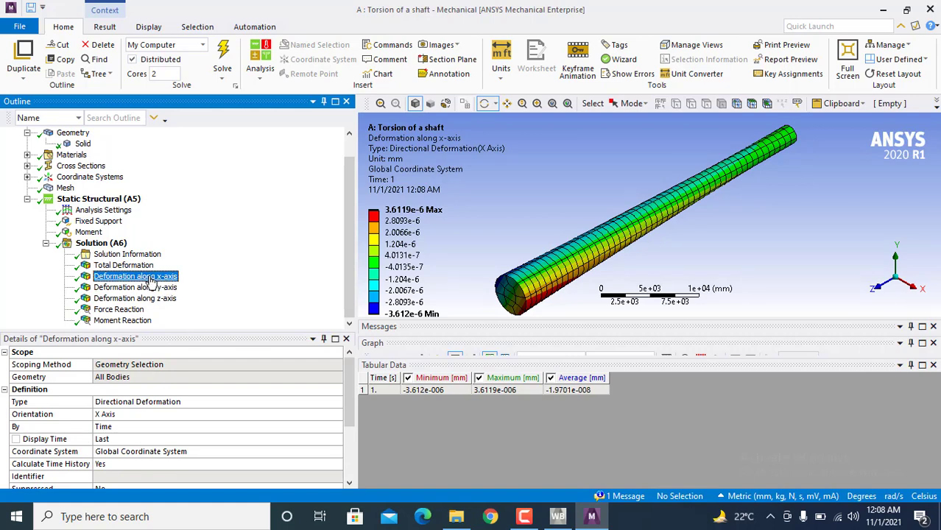
pyautogui.press('Up')
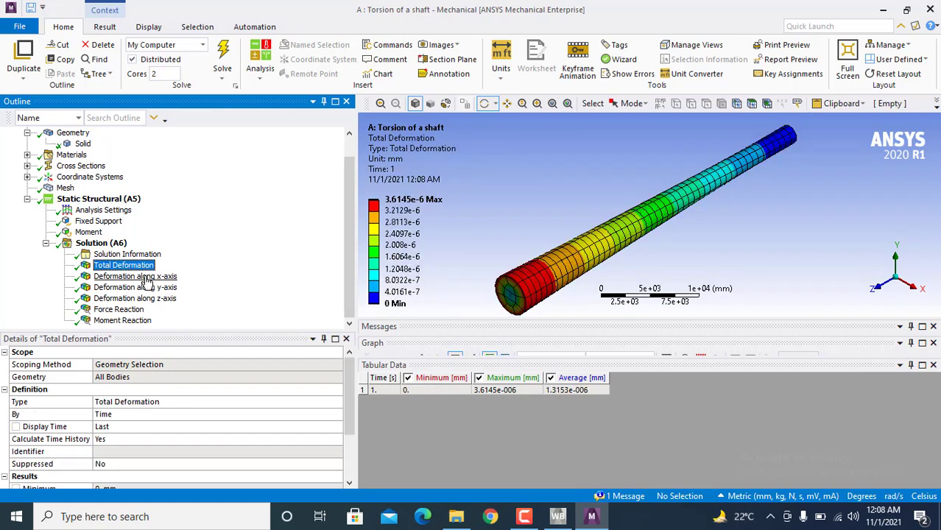
pyautogui.click(147, 278)
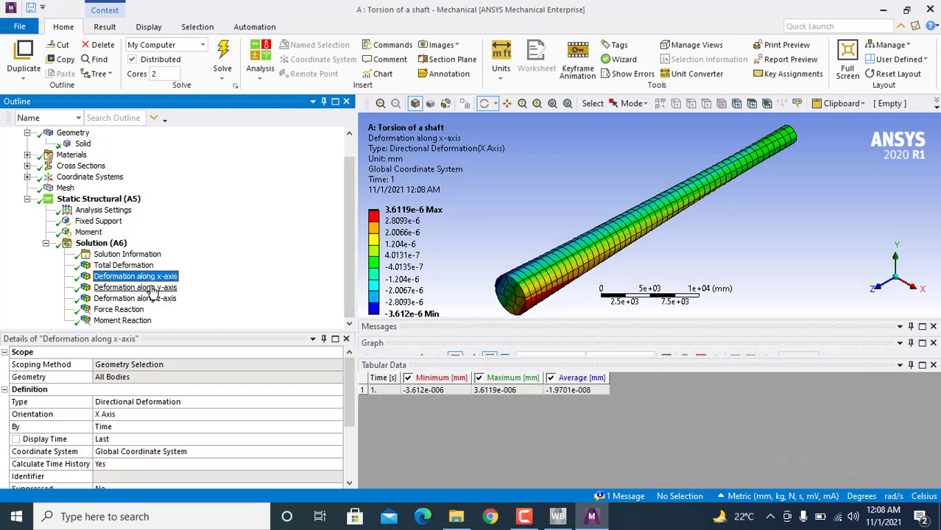
# - Compare the deformation results along the x, y and z axes, and view the force and moment reaction results
pyautogui.click(153, 289)
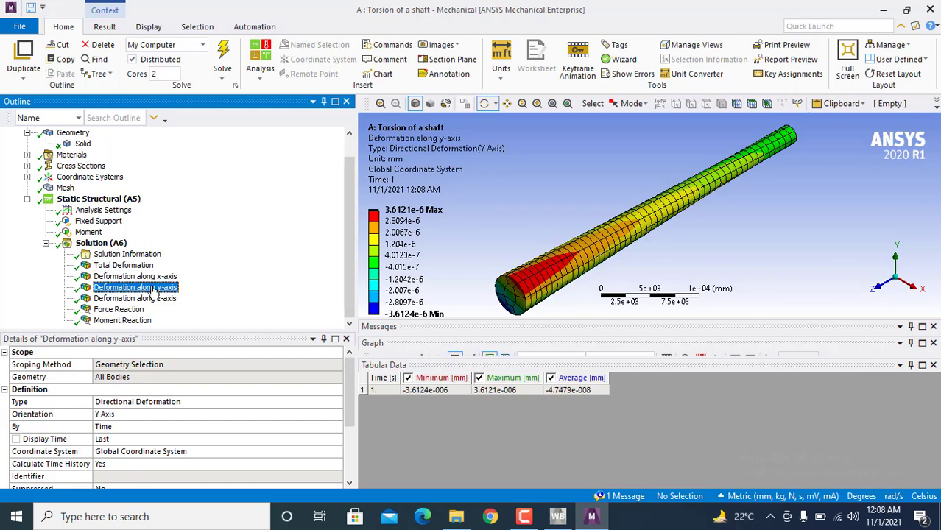
pyautogui.click(157, 298)
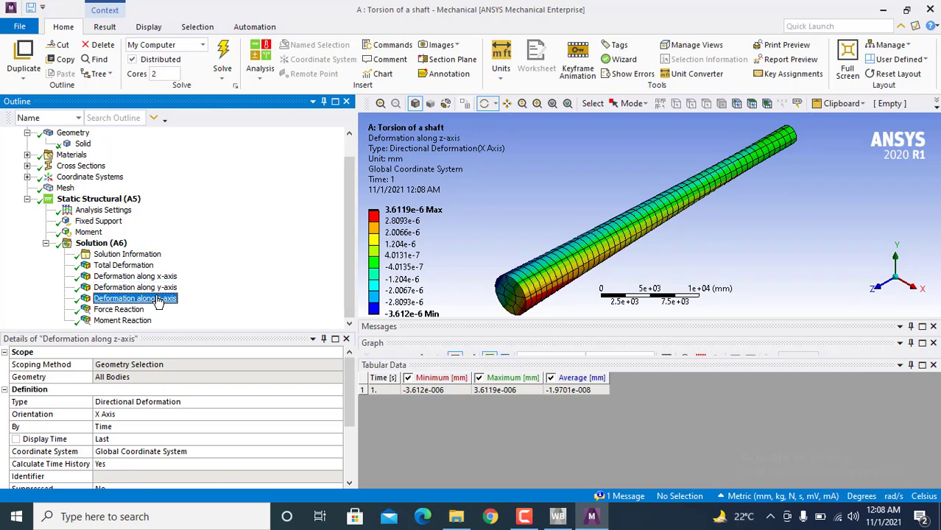
pyautogui.click(157, 289)
pyautogui.click(155, 279)
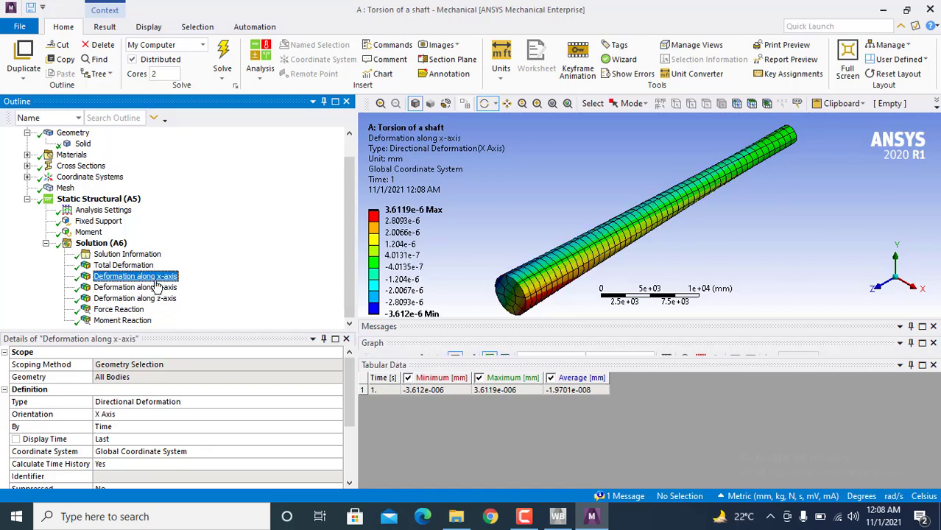
pyautogui.click(156, 288)
pyautogui.click(157, 299)
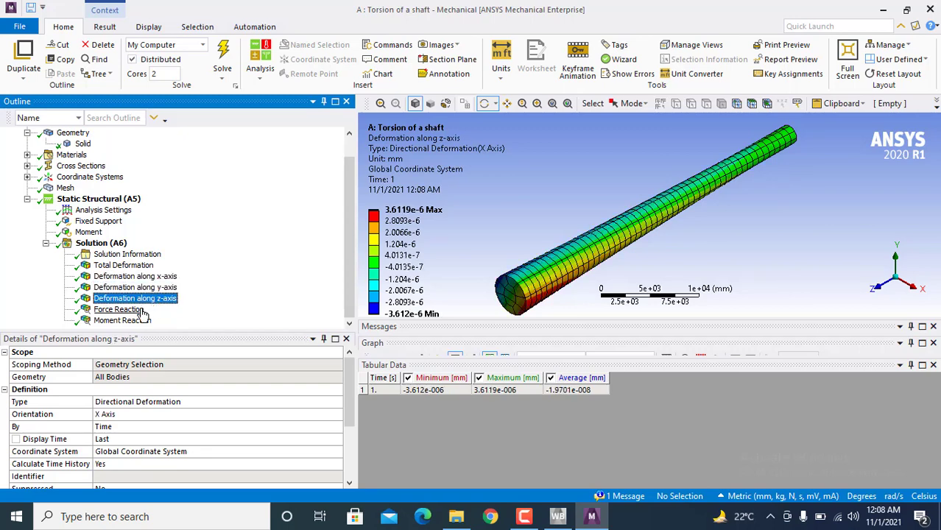
pyautogui.click(143, 312)
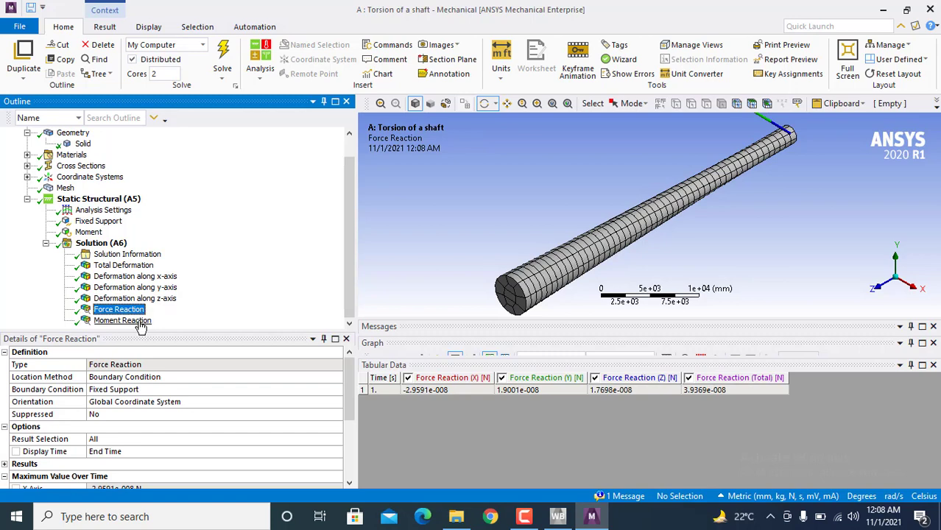
pyautogui.click(140, 323)
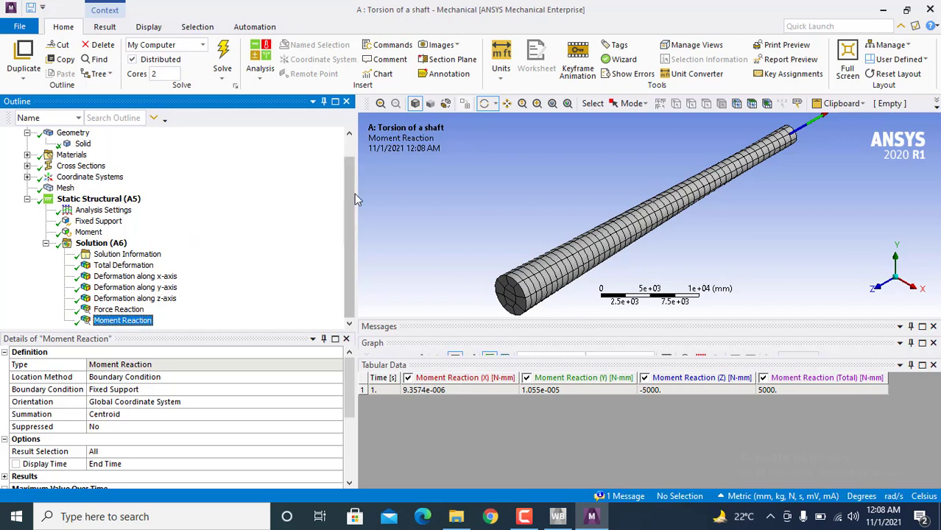
# - Assign Structural Steel as the material of the solid shaft body and solve the analysis again
pyautogui.moveTo(351, 194); pyautogui.dragTo(351, 160)
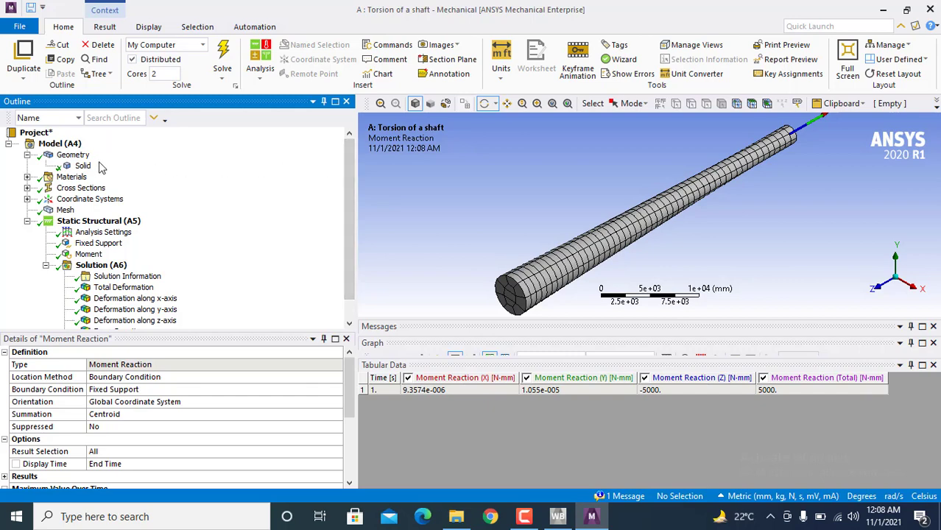
pyautogui.click(83, 166)
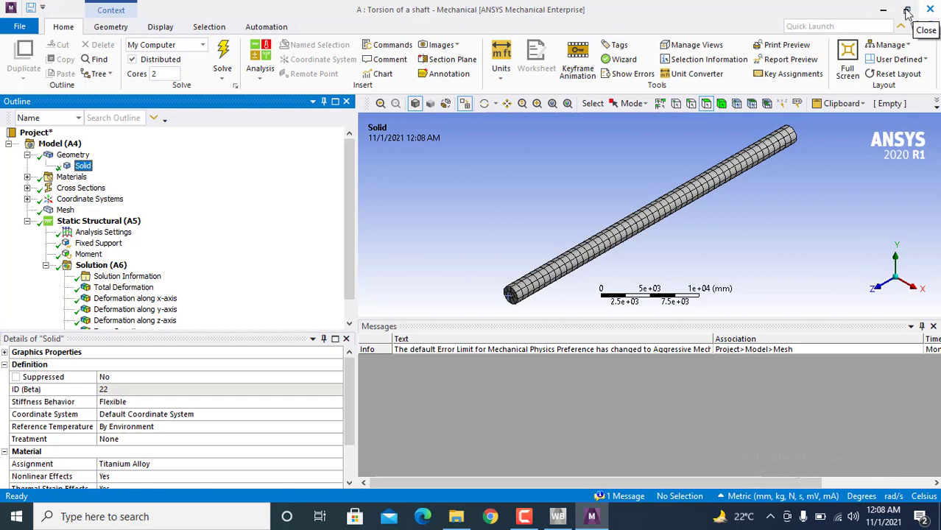
pyautogui.click(174, 467)
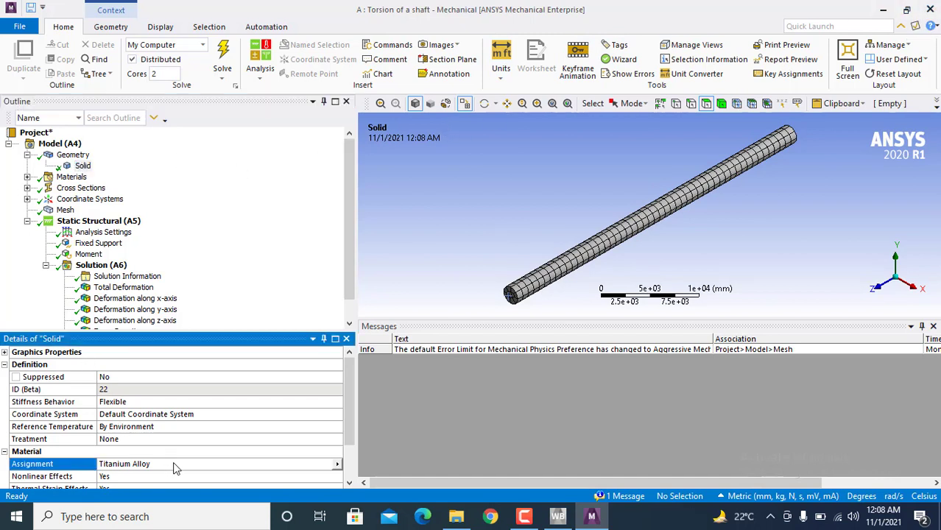
pyautogui.click(336, 464)
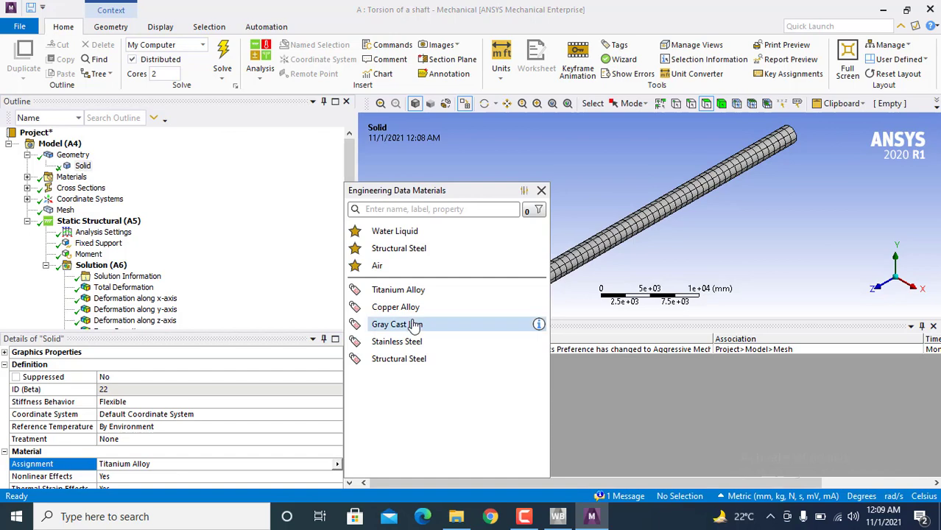
pyautogui.click(415, 358)
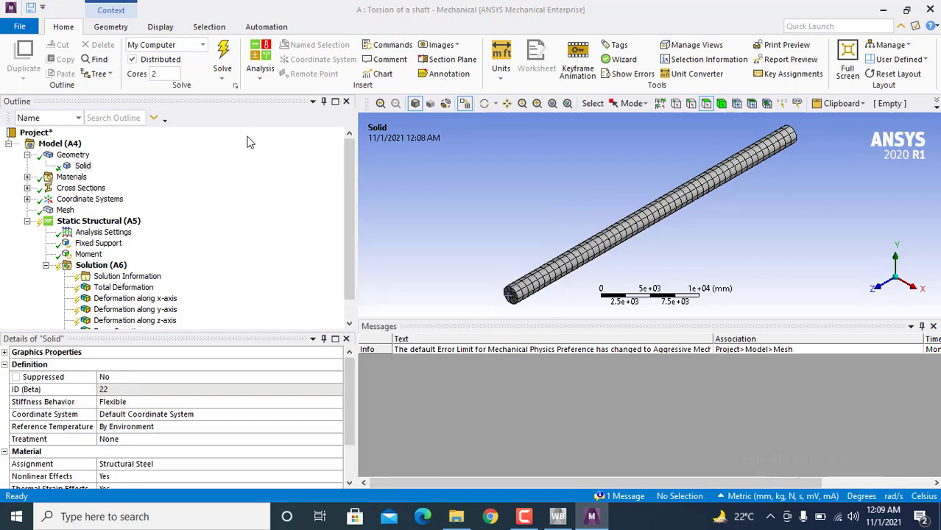
pyautogui.click(223, 55)
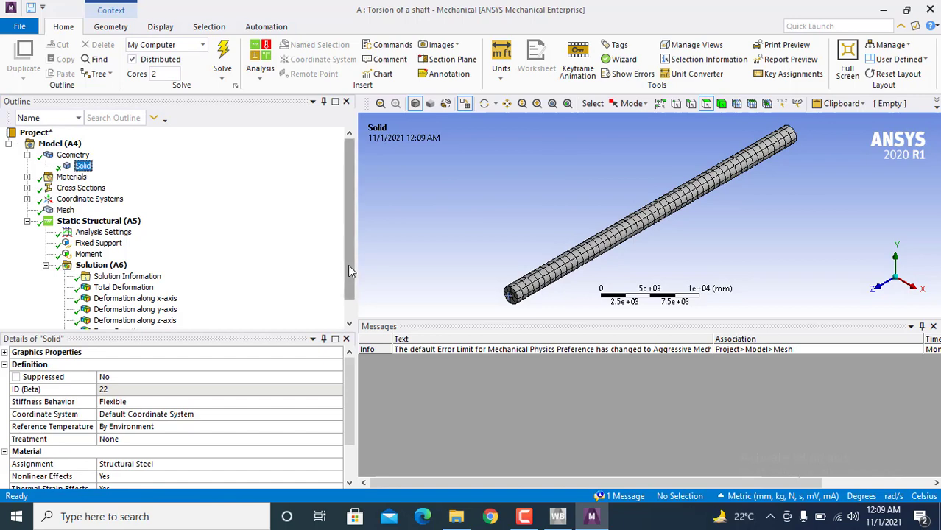
# - Review the total deformation, moment reaction, force reaction and z-axis deformation of the structural steel shaft
pyautogui.moveTo(348, 265); pyautogui.dragTo(349, 291)
pyautogui.click(145, 268)
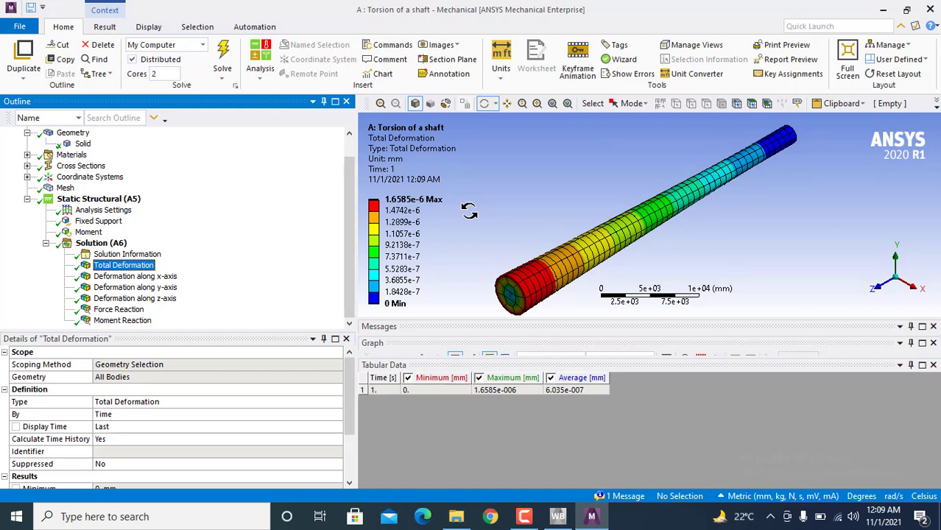
pyautogui.click(142, 322)
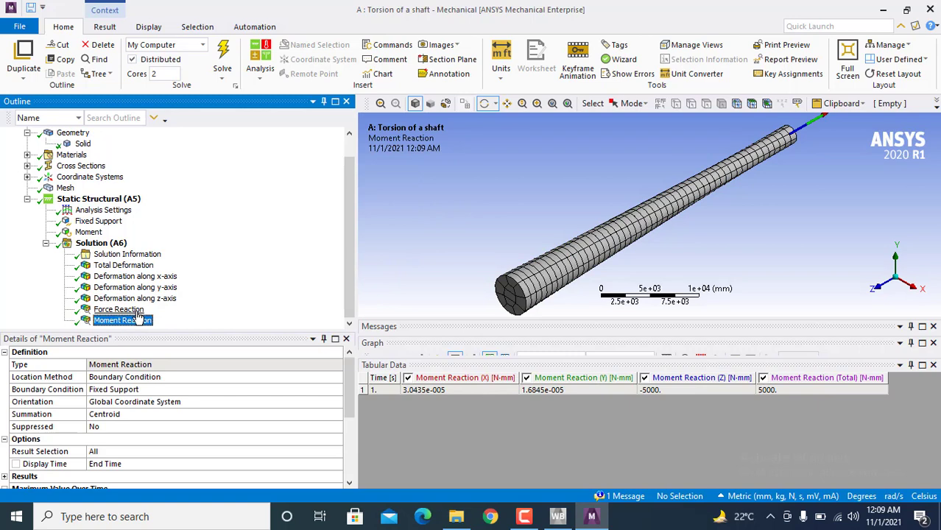
pyautogui.click(140, 312)
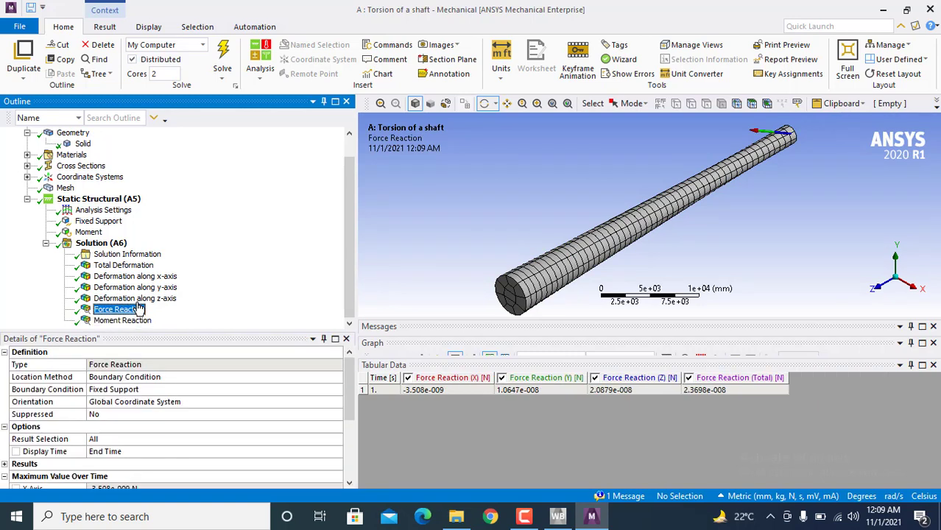
pyautogui.click(138, 299)
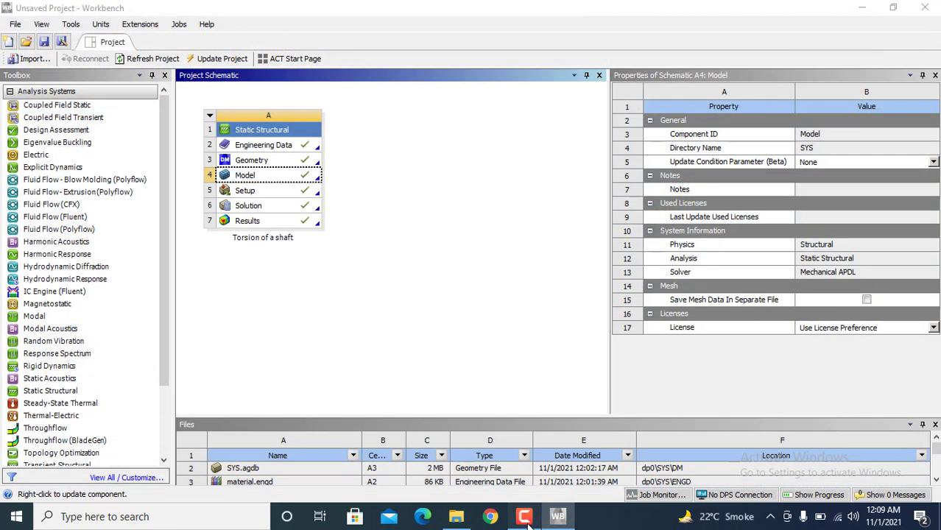
pyautogui.click(524, 517)
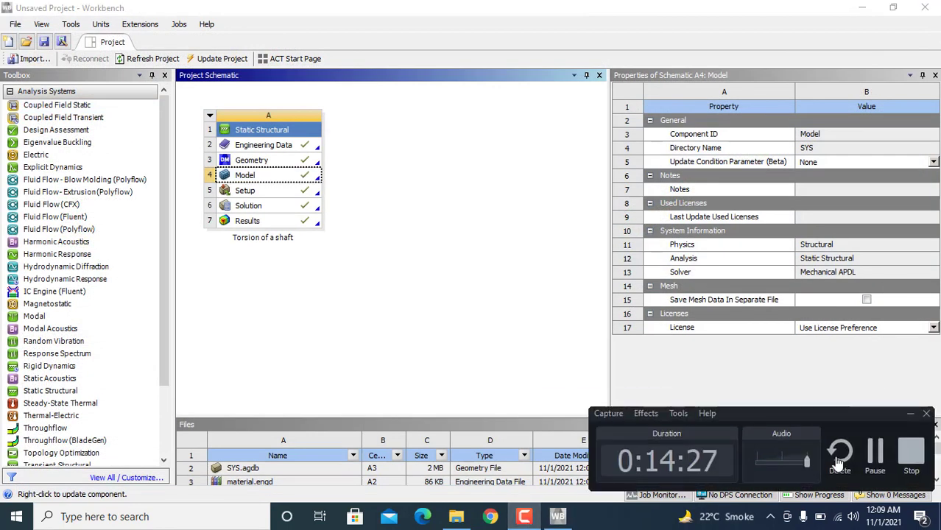
pyautogui.click(874, 453)
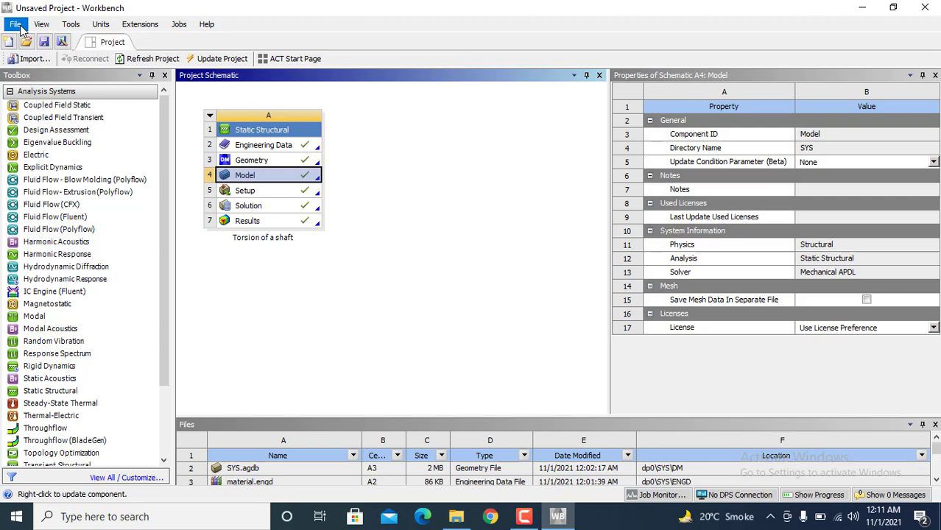
# - Start saving the project under a new name and create a folder named Torsion-Episode-3 in the ANSYS tutorial folder under Videos
pyautogui.click(16, 24)
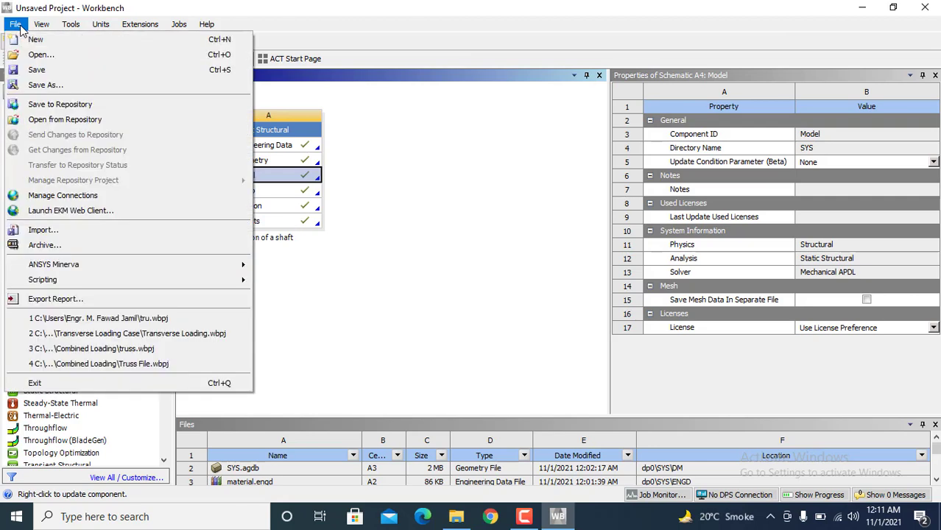
pyautogui.click(46, 86)
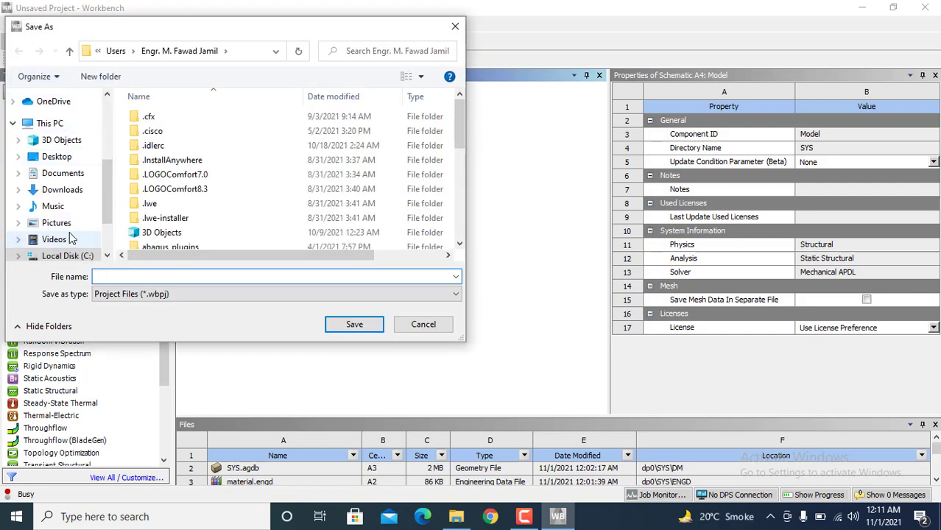
pyautogui.click(71, 239)
pyautogui.doubleClick(169, 118)
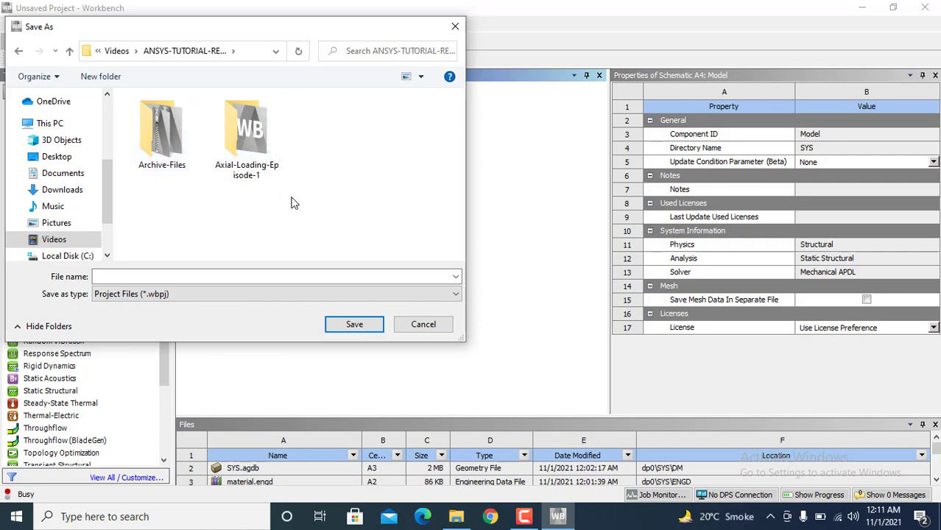
pyautogui.click(101, 77)
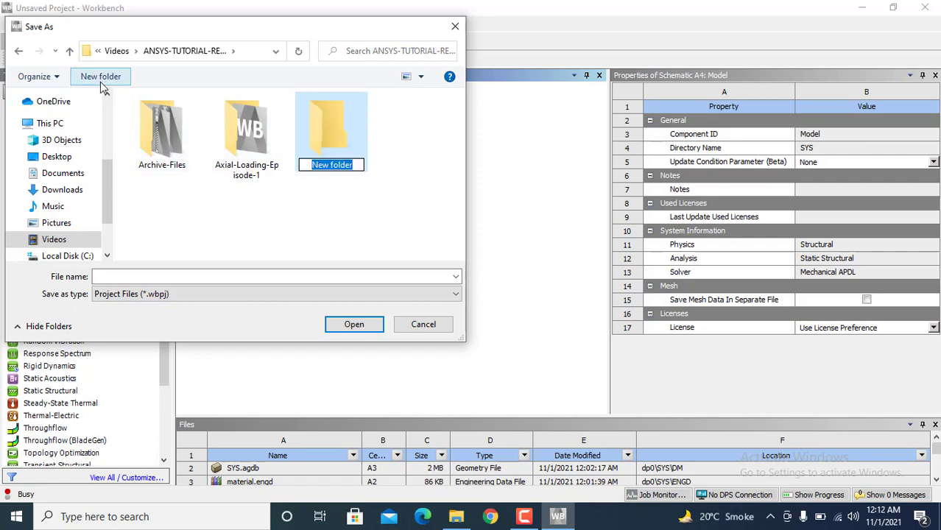
pyautogui.write('Torsu')
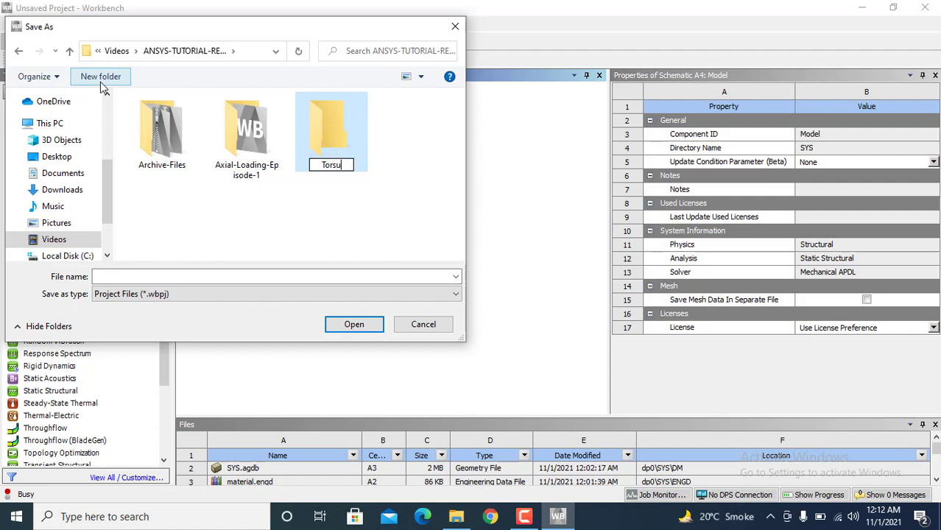
pyautogui.press('BackSpace')
pyautogui.write('ion-Ep')
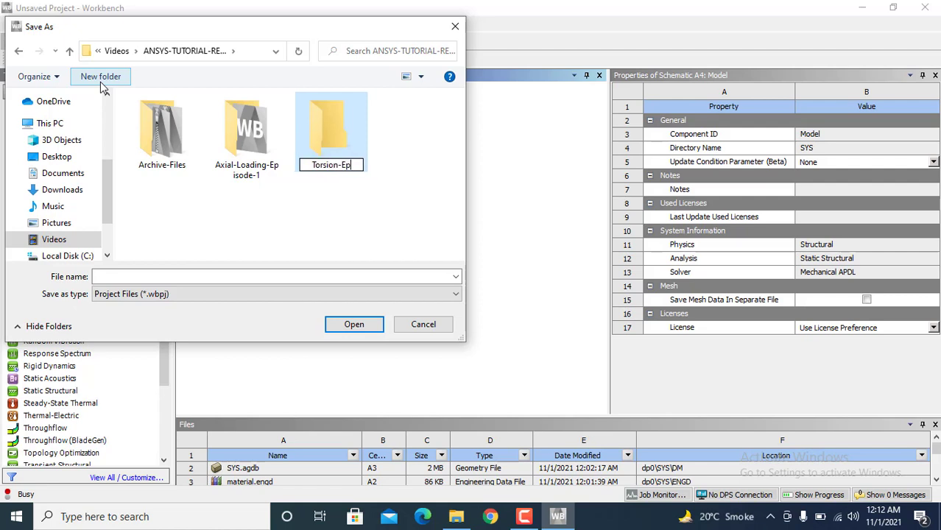
pyautogui.write('isode-3')
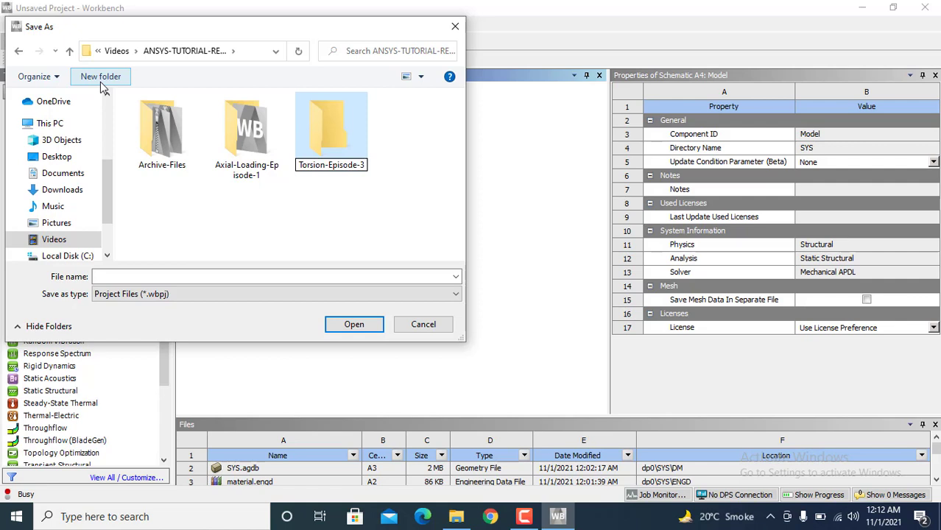
pyautogui.press('Return')
# - Save the project as Torsion inside the Torsion-Episode-3 folder
pyautogui.doubleClick(336, 158)
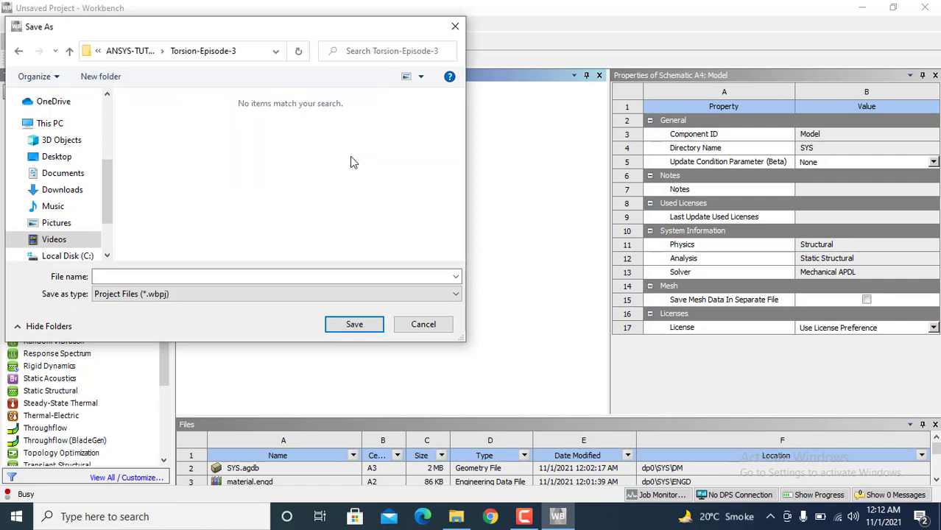
pyautogui.click(223, 275)
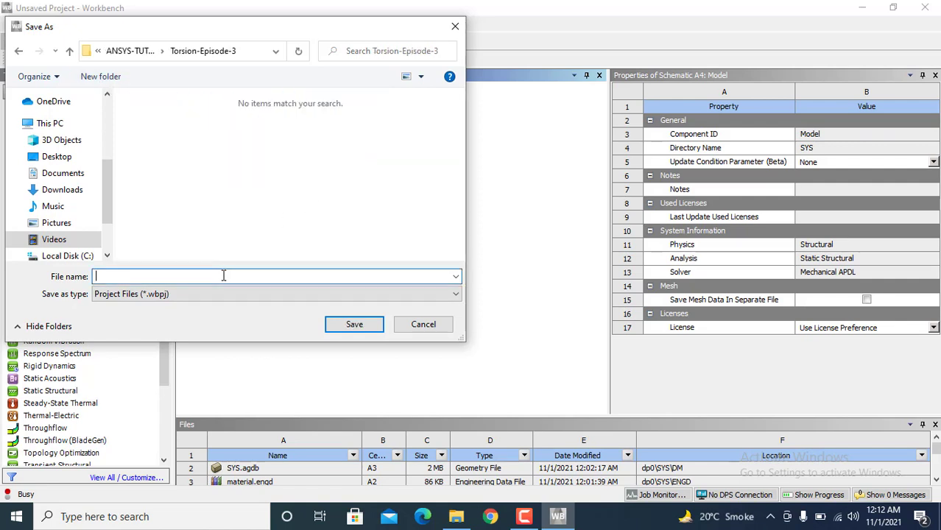
pyautogui.write('Torsion')
pyautogui.press('Return')
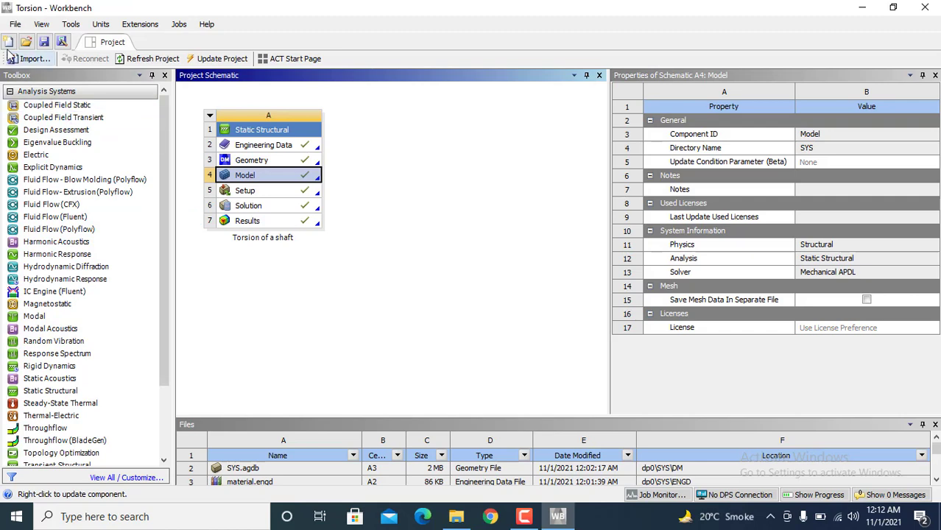
# - Archive the project as Torsion-Episode-1 in the Archive-Files folder, including result/solution files and imported external files
pyautogui.click(14, 25)
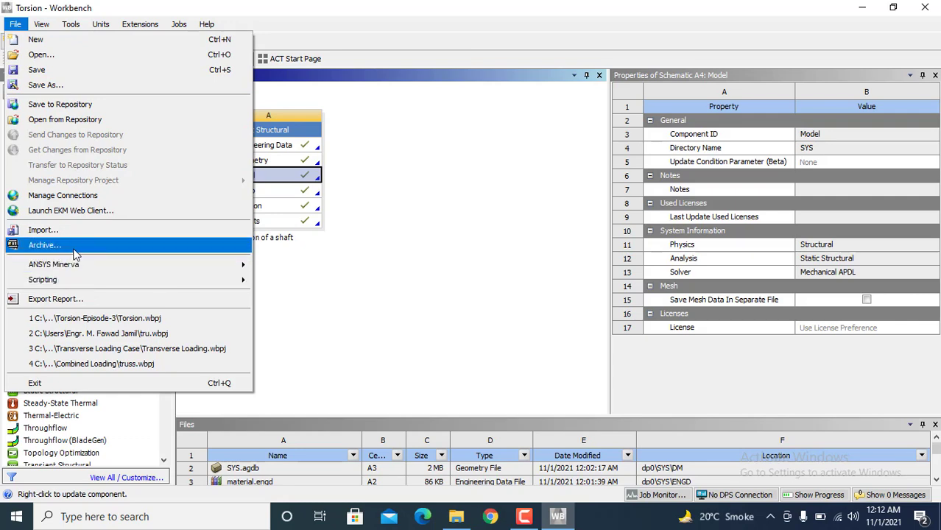
pyautogui.click(44, 245)
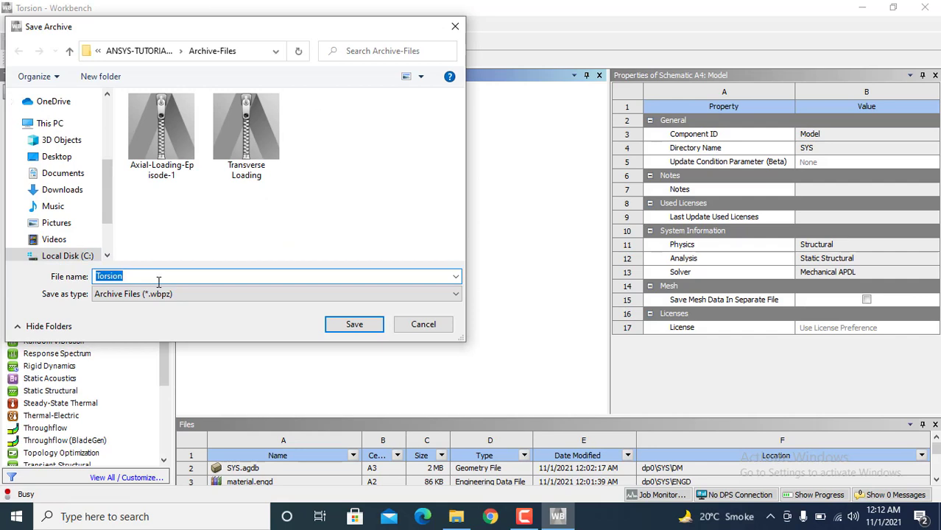
pyautogui.click(158, 279)
pyautogui.write('-Epis')
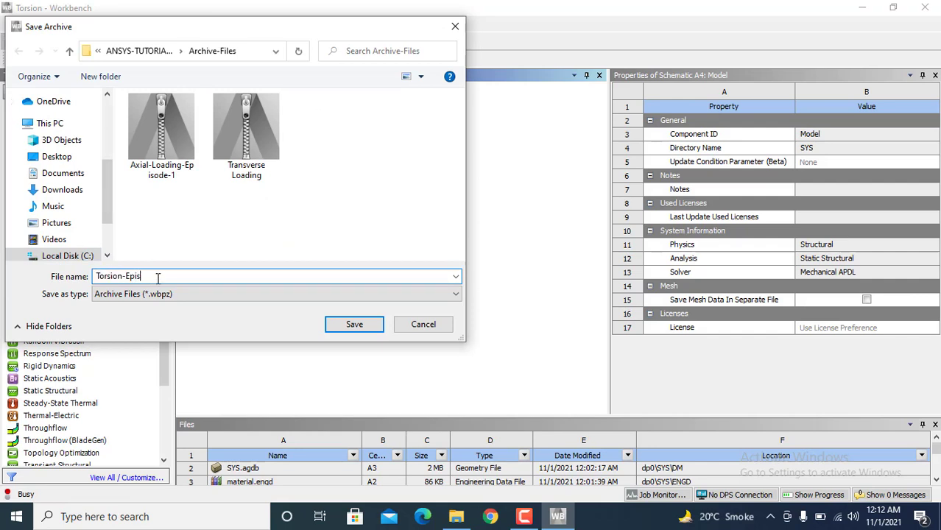
pyautogui.write('ode-1')
pyautogui.press('Return')
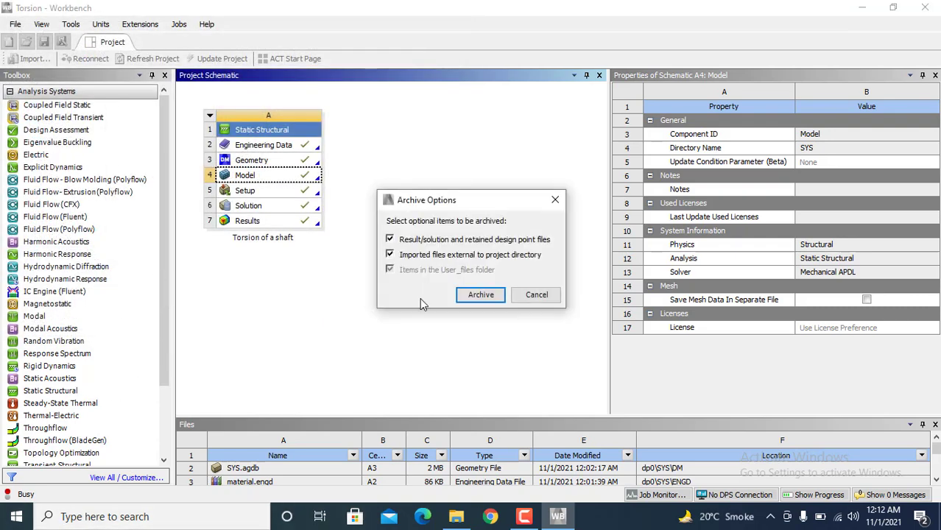
pyautogui.click(500, 296)
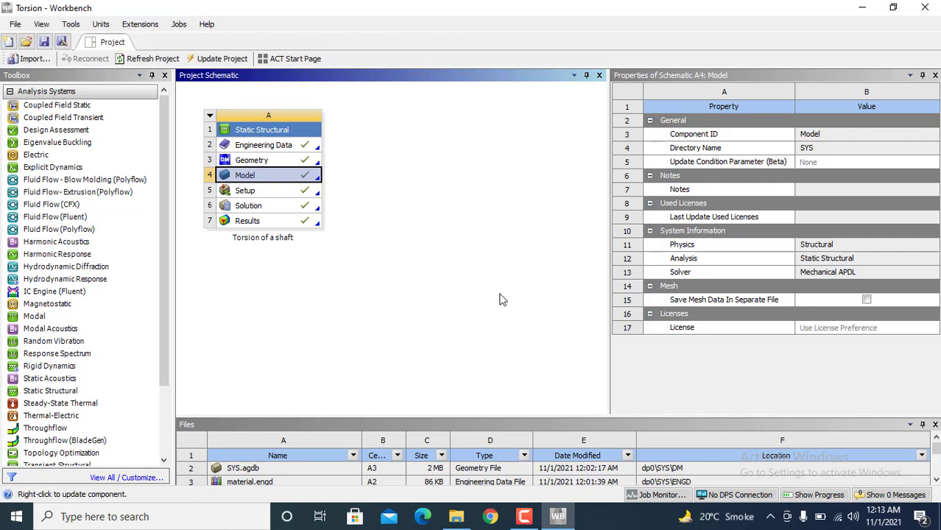
# - Rename the static structural system as Torsion of a shaft-Strutural Steel
pyautogui.doubleClick(293, 238)
pyautogui.click(294, 238)
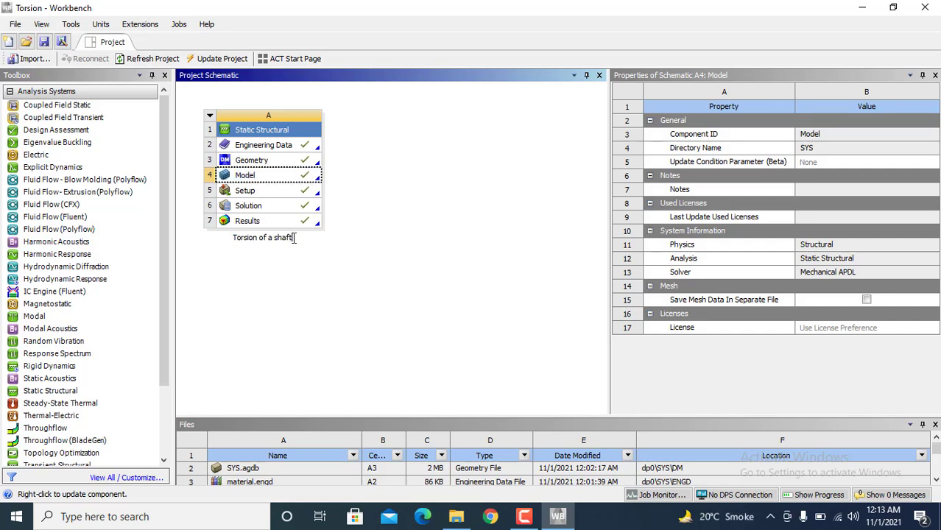
pyautogui.write('-Structur')
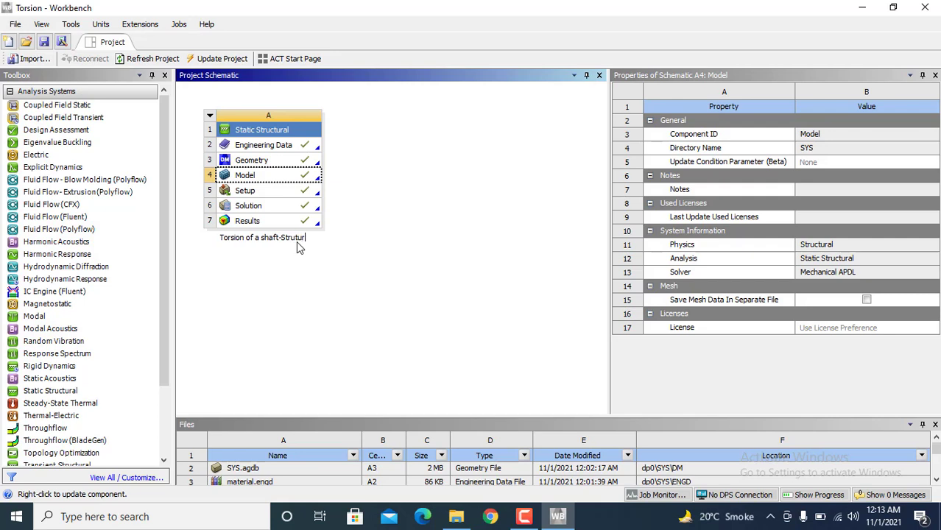
pyautogui.write('al Steel')
pyautogui.press('Return')
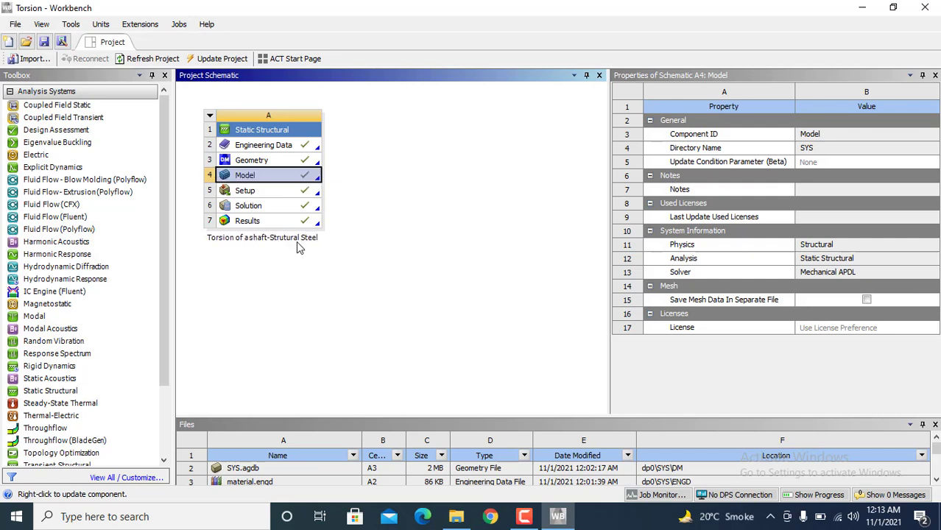
# - Duplicate the structural steel analysis system and rename the copy as Torsion of a shaft-Copper Alloy
pyautogui.click(210, 117)
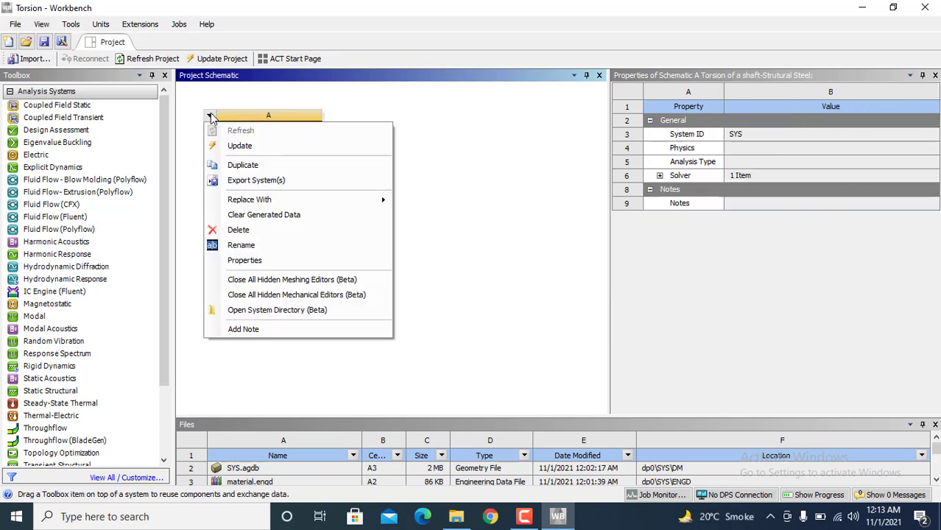
pyautogui.click(247, 166)
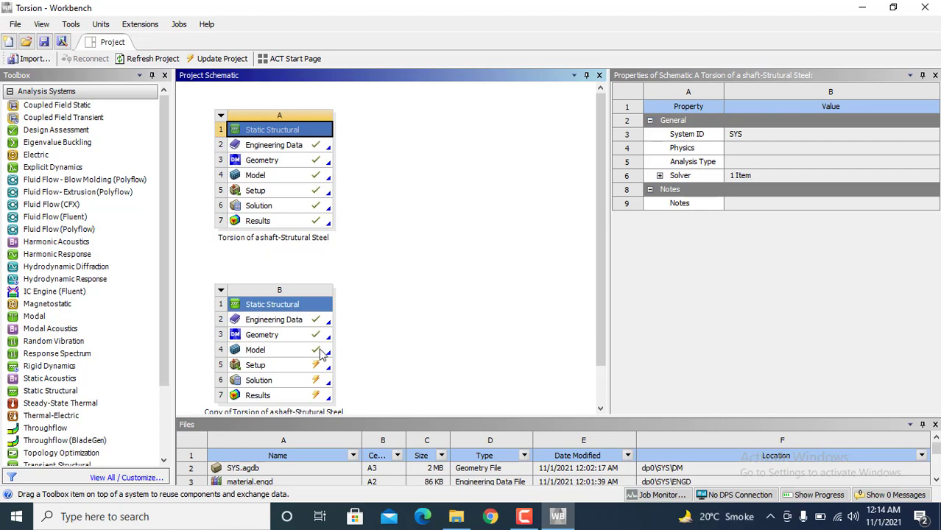
pyautogui.scroll(-2, 596, 268)
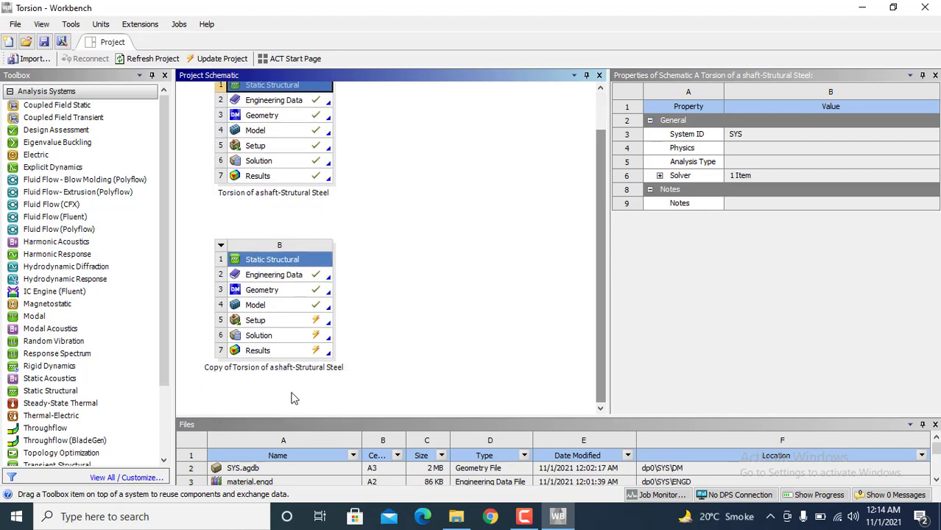
pyautogui.doubleClick(284, 372)
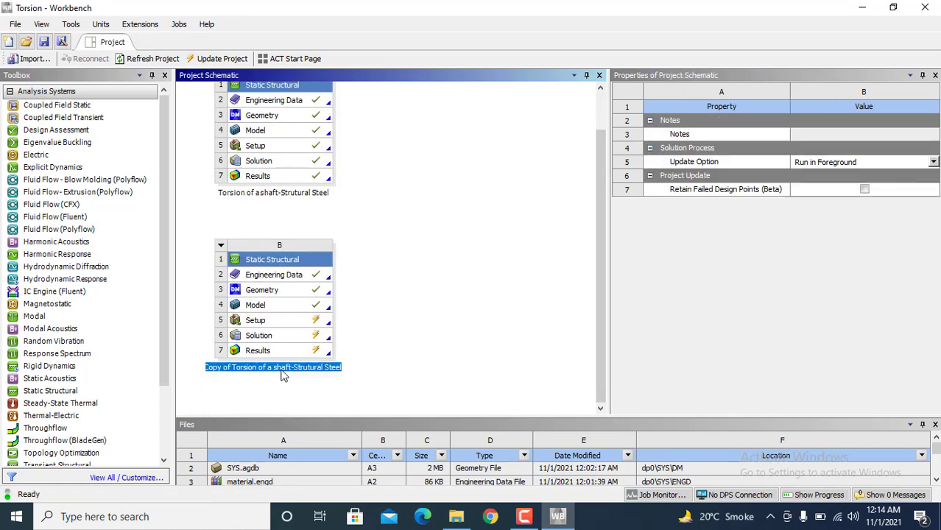
pyautogui.click(232, 367)
pyautogui.press('BackSpace')
pyautogui.press('BackSpace')
pyautogui.press('BackSpace')
pyautogui.press('BackSpace')
pyautogui.press('BackSpace')
pyautogui.press('BackSpace')
pyautogui.press('BackSpace')
pyautogui.press('BackSpace')
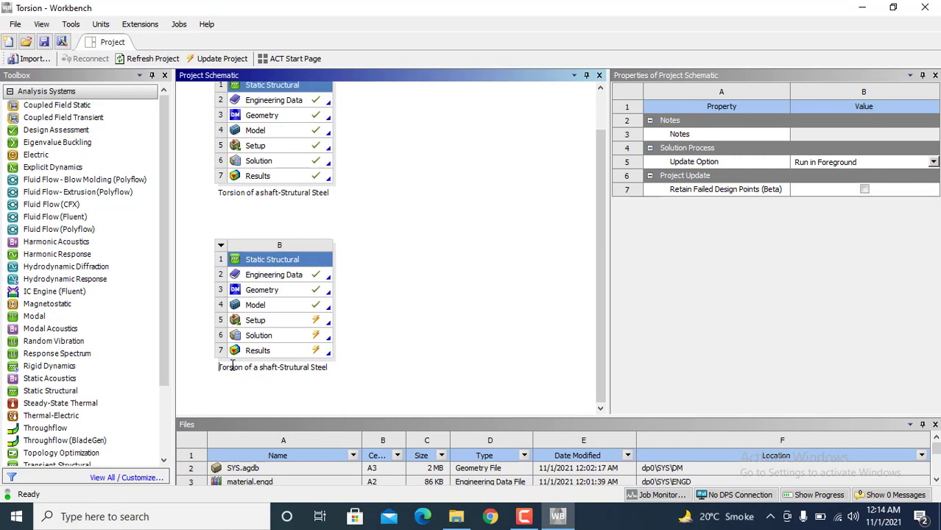
pyautogui.press('End')
pyautogui.press('BackSpace')
pyautogui.press('BackSpace')
pyautogui.press('BackSpace')
pyautogui.press('BackSpace')
pyautogui.press('BackSpace')
pyautogui.press('BackSpace')
pyautogui.press('BackSpace')
pyautogui.press('BackSpace')
pyautogui.press('BackSpace')
pyautogui.press('BackSpace')
pyautogui.press('BackSpace')
pyautogui.press('BackSpace')
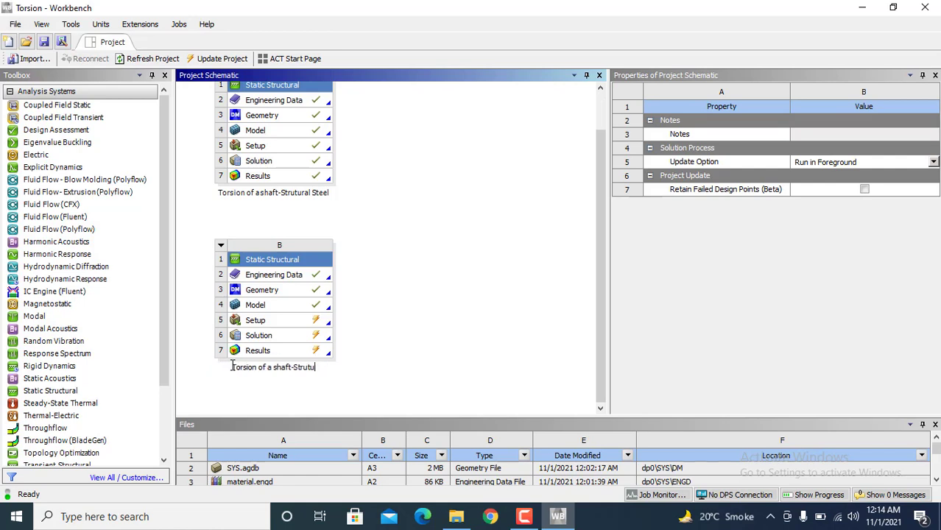
pyautogui.press('BackSpace')
pyautogui.press('BackSpace')
pyautogui.press('BackSpace')
pyautogui.write('C')
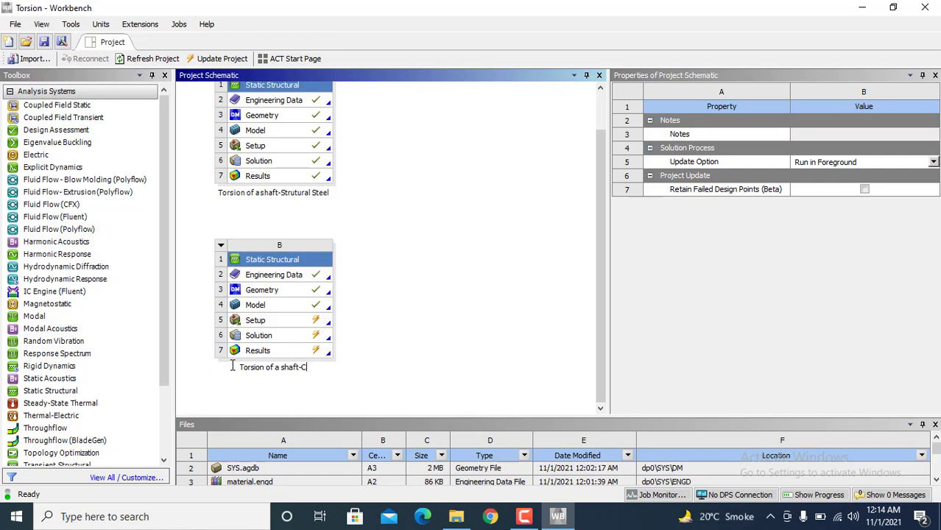
pyautogui.write('opper Al')
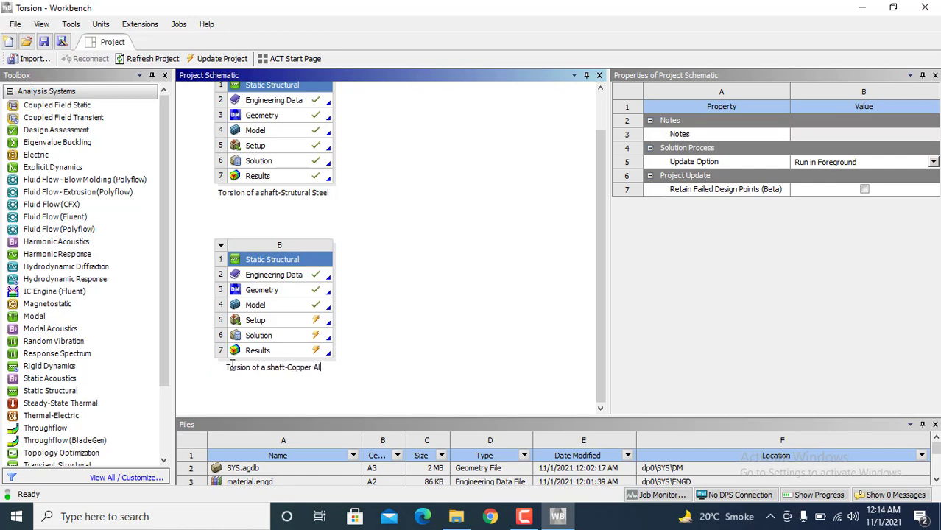
pyautogui.write('loy')
pyautogui.press('Return')
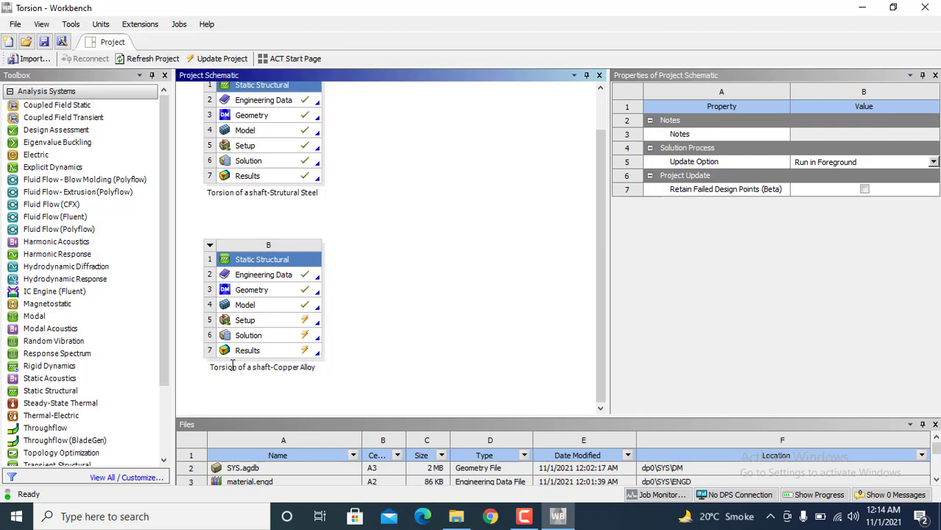
# - Assign Copper Alloy to the solid shaft body in the duplicated system's model and solve the analysis
pyautogui.doubleClick(259, 309)
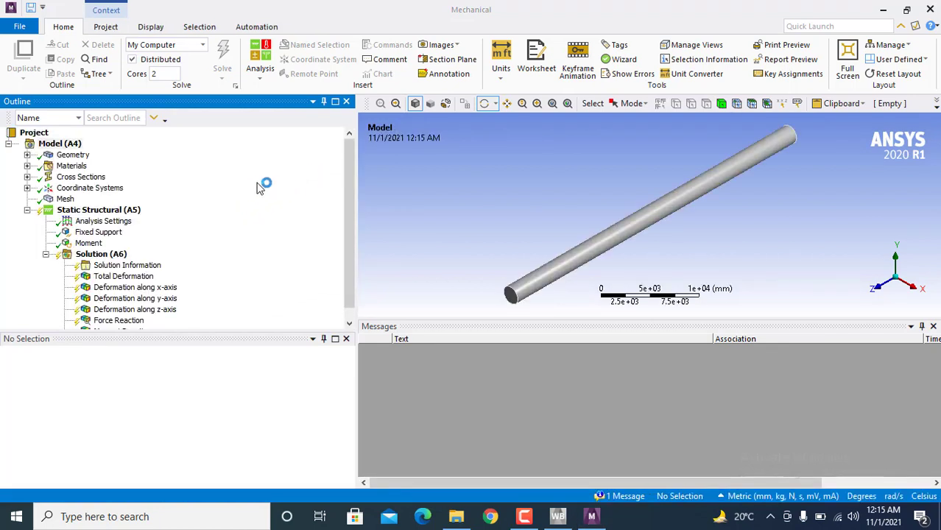
pyautogui.click(62, 158)
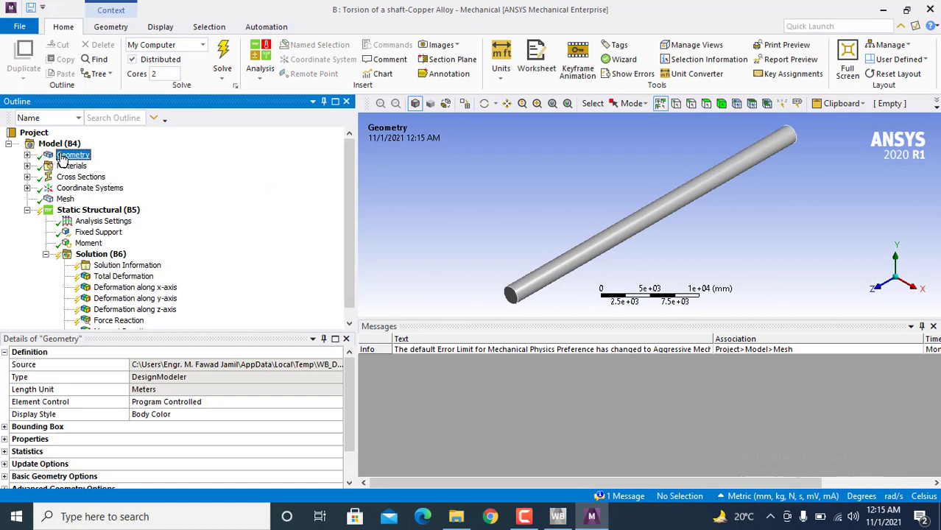
pyautogui.click(27, 155)
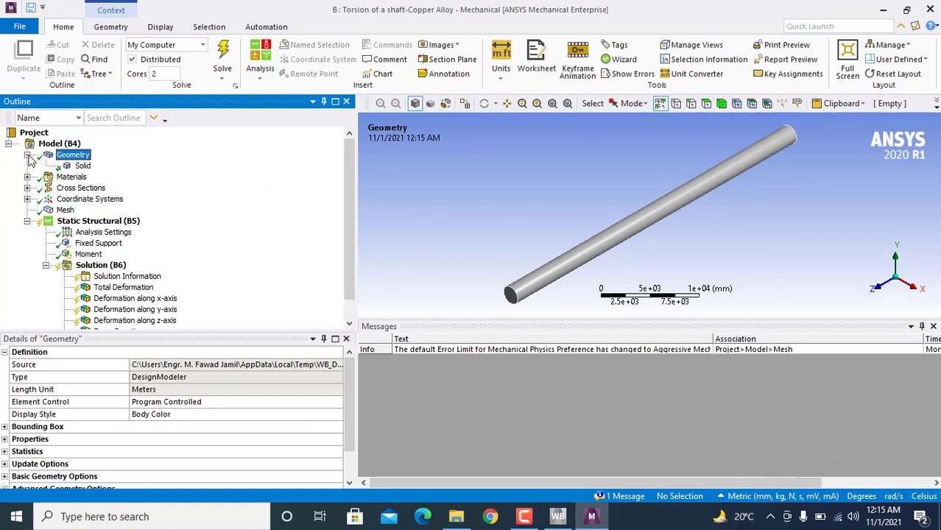
pyautogui.click(82, 168)
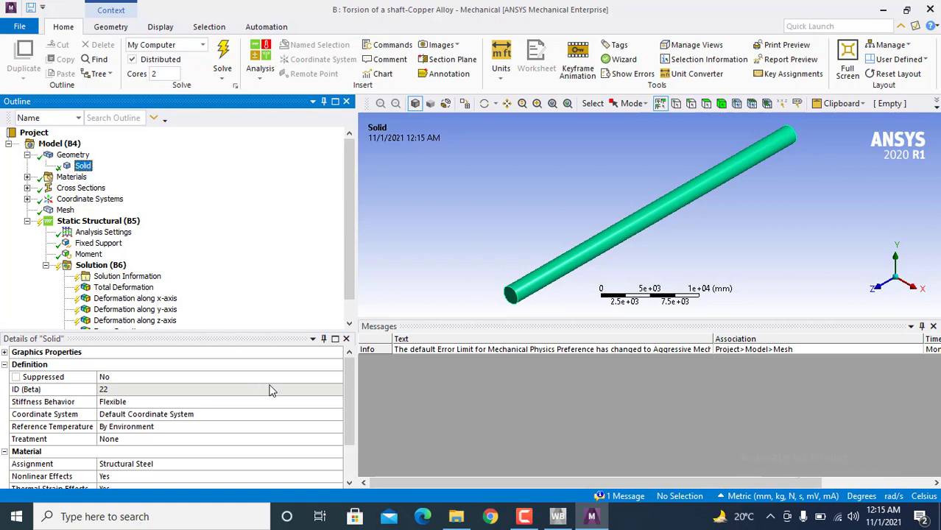
pyautogui.click(64, 465)
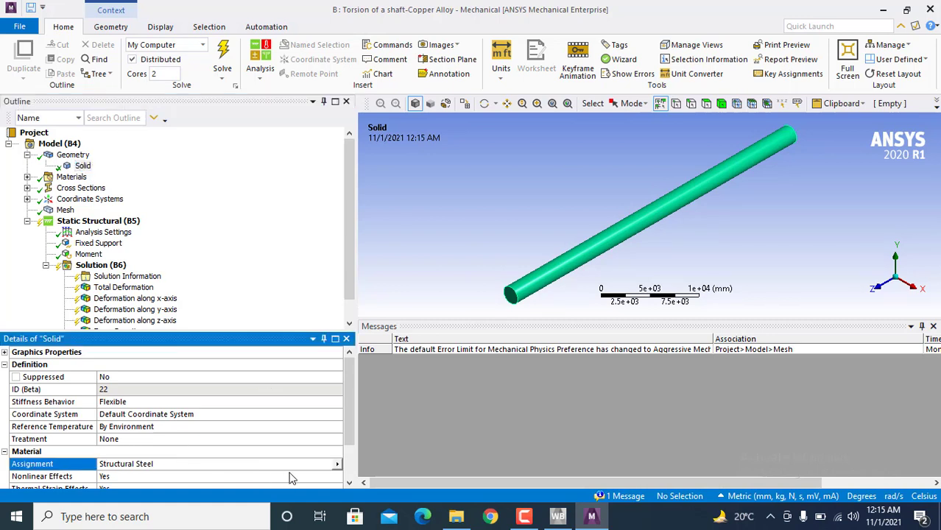
pyautogui.click(337, 466)
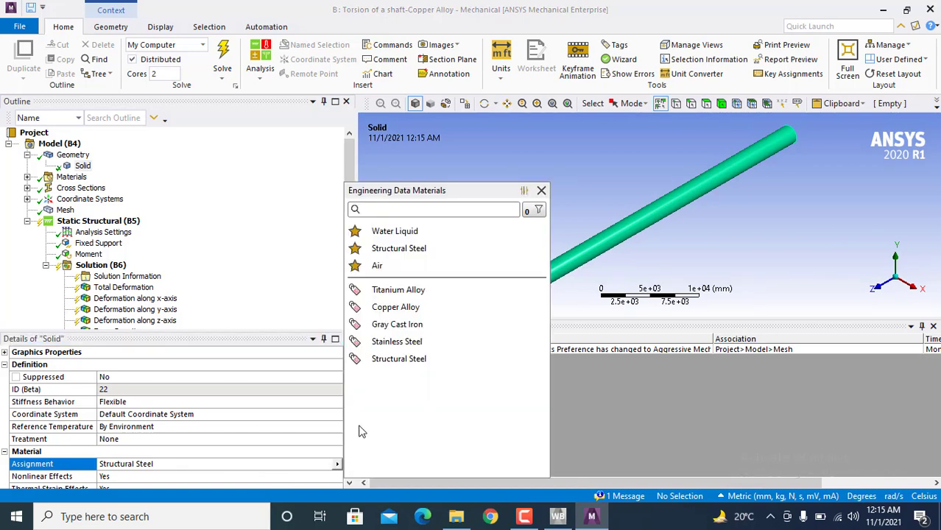
pyautogui.click(428, 312)
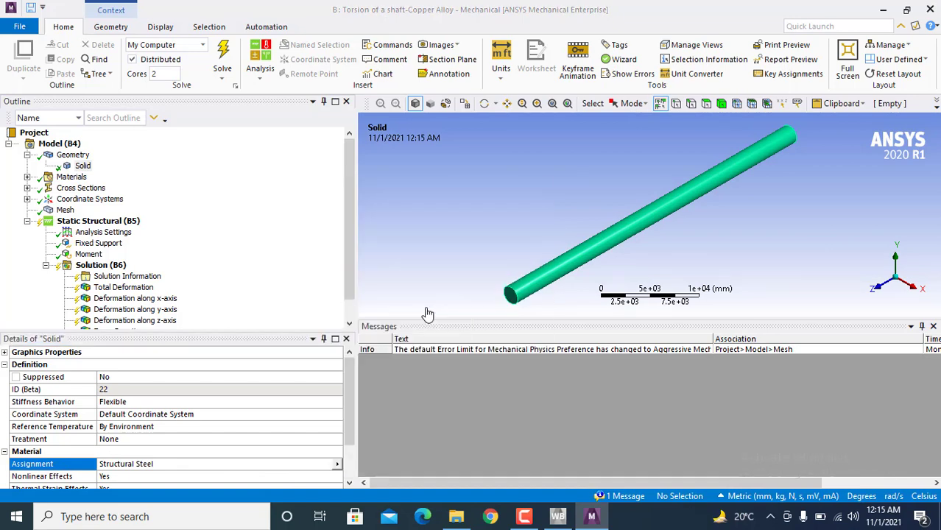
pyautogui.click(226, 58)
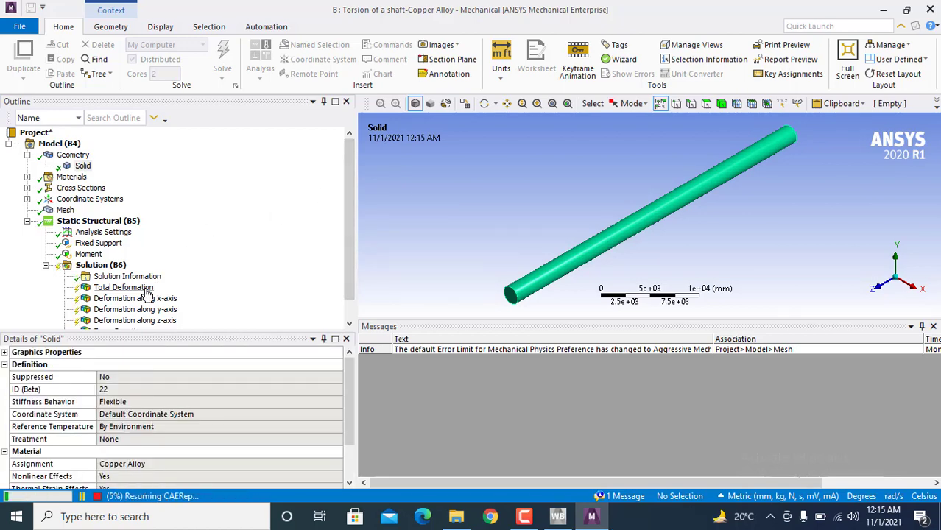
# - Review the copper alloy shaft's total and directional deformations, force reaction and moment reaction, and close the Mechanical window
pyautogui.click(145, 289)
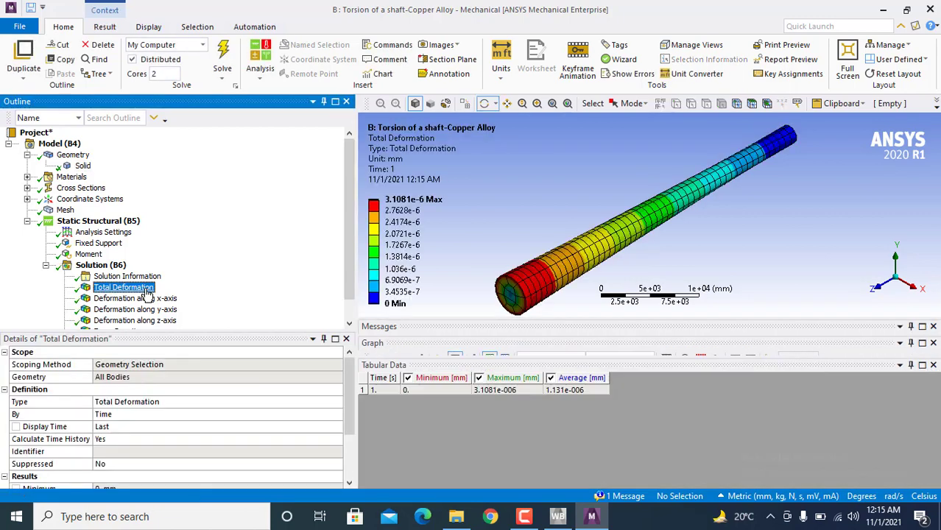
pyautogui.press('Down')
pyautogui.press('Down')
pyautogui.press('Down')
pyautogui.press('Down')
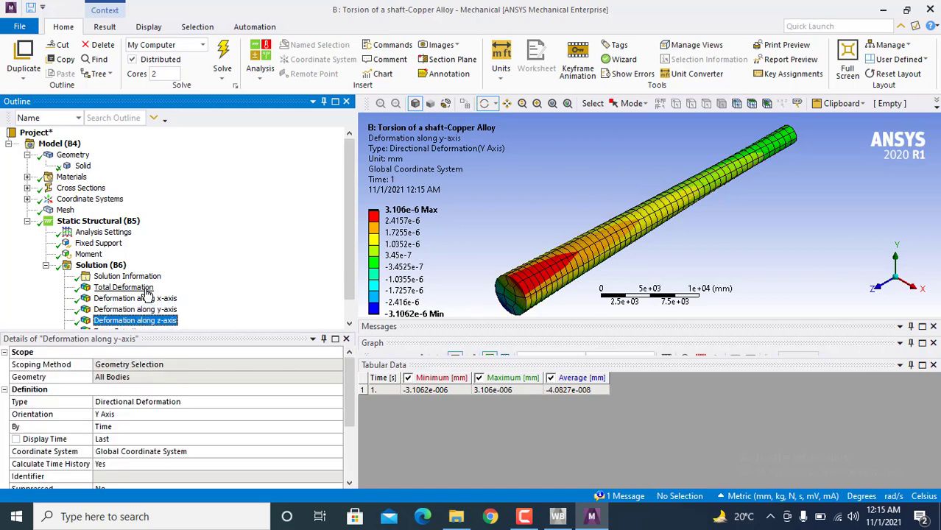
pyautogui.press('Down')
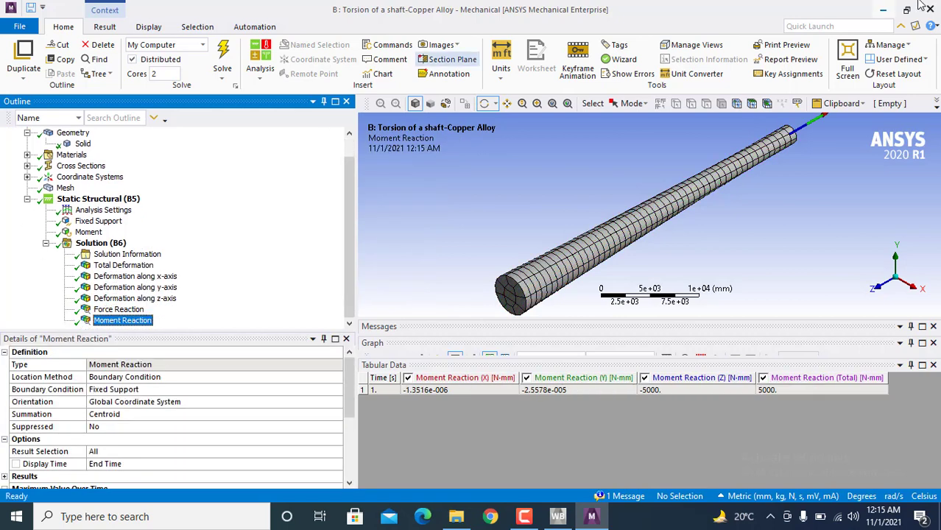
pyautogui.click(928, 7)
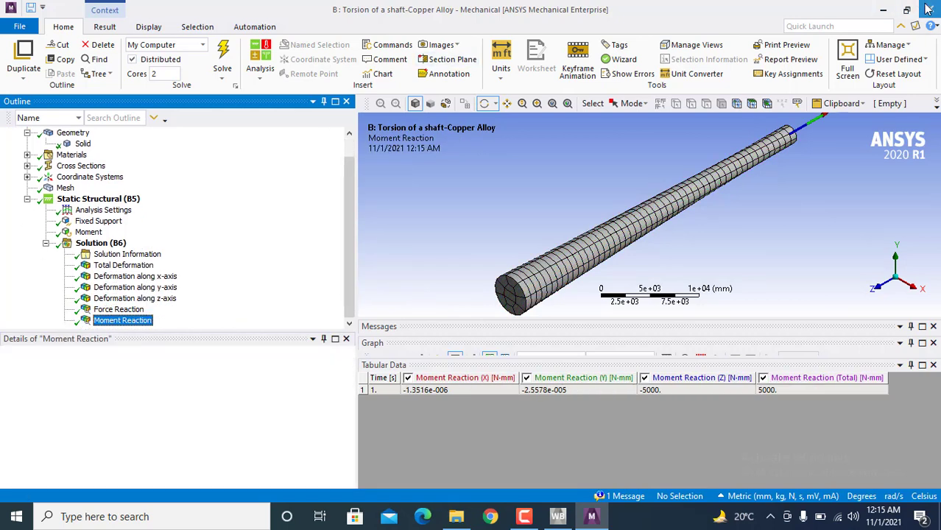